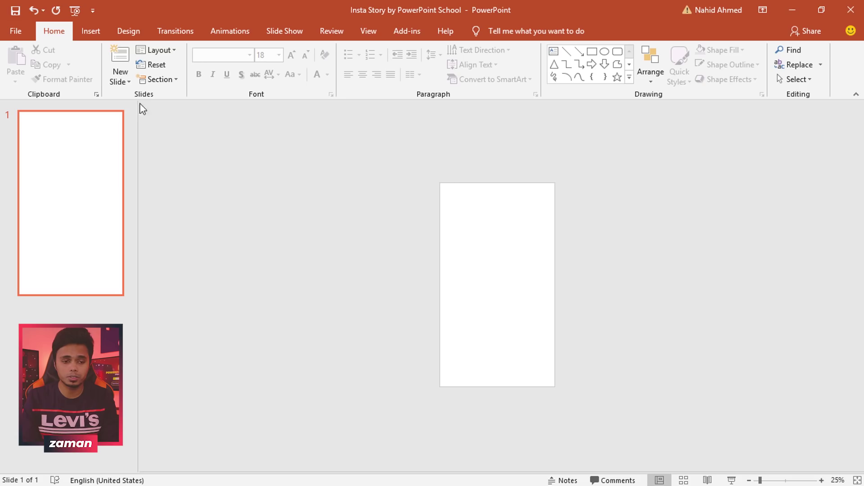
- Check the custom slide size settings and close them unchanged
left_click(129, 32)
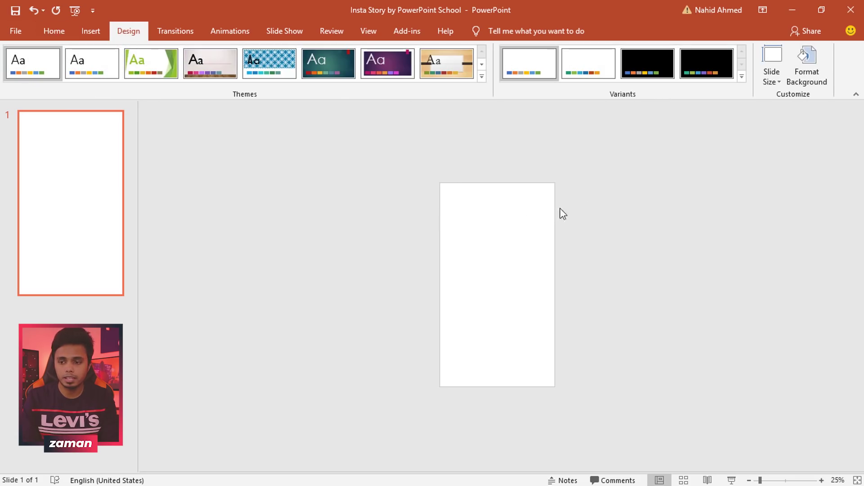
left_click(773, 82)
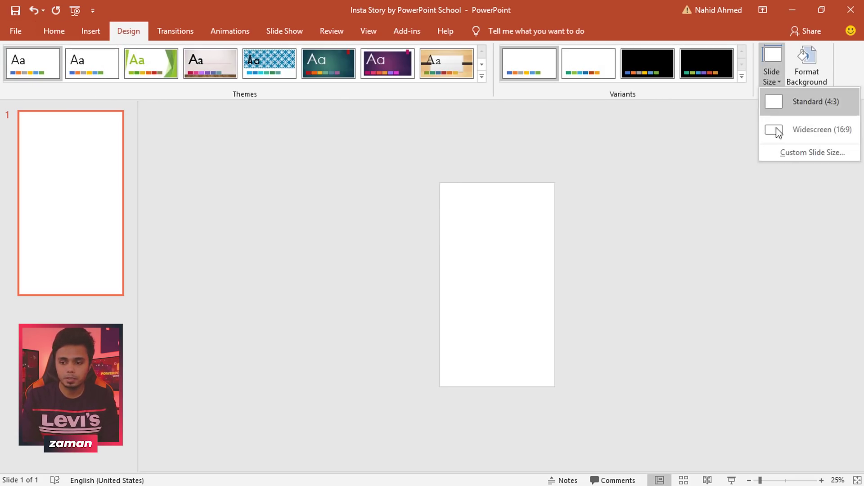
left_click(789, 153)
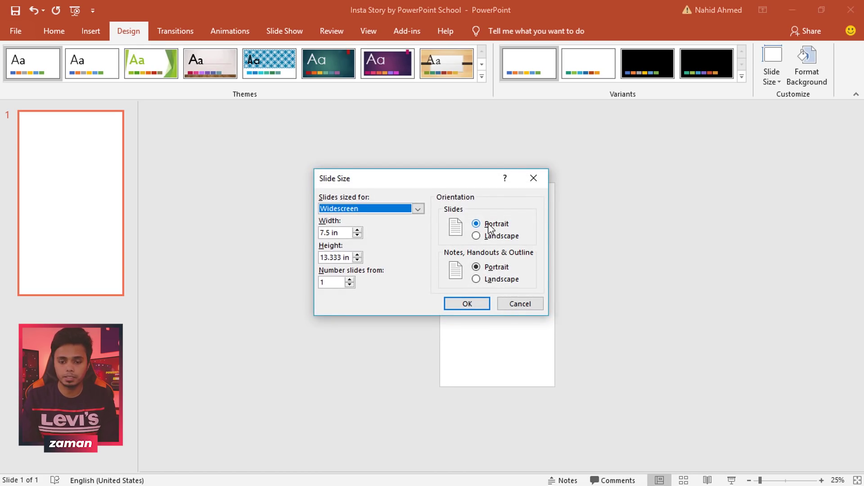
left_click(534, 180)
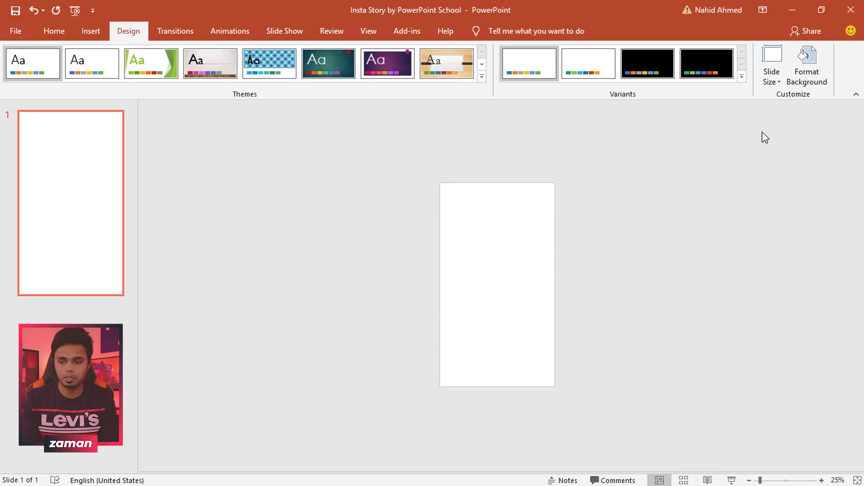
- Fill the slide background with the dark purple recent colour as a solid fill
left_click(807, 81)
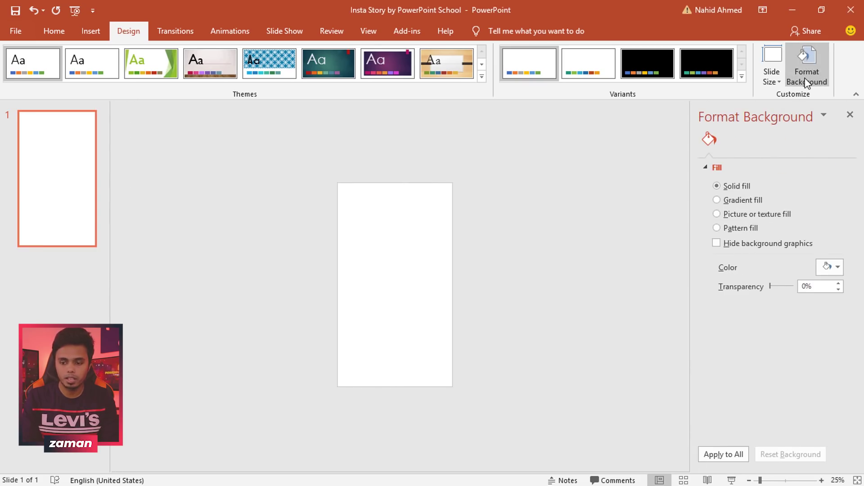
left_click(837, 269)
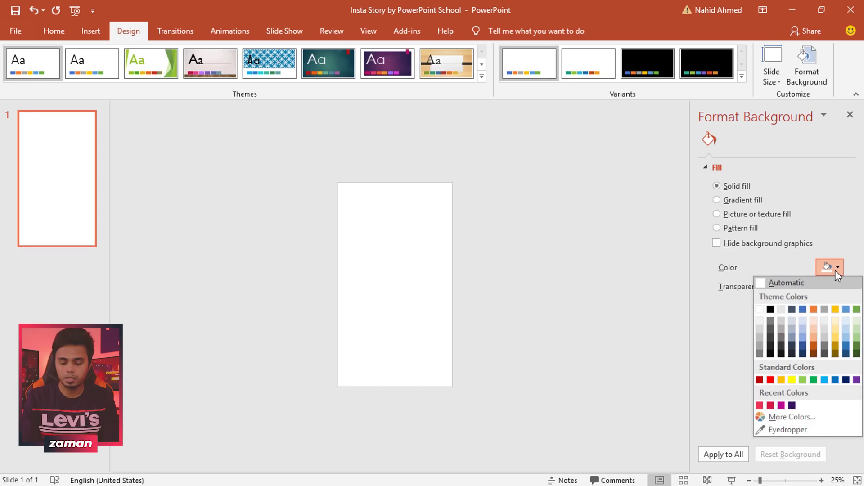
left_click(792, 405)
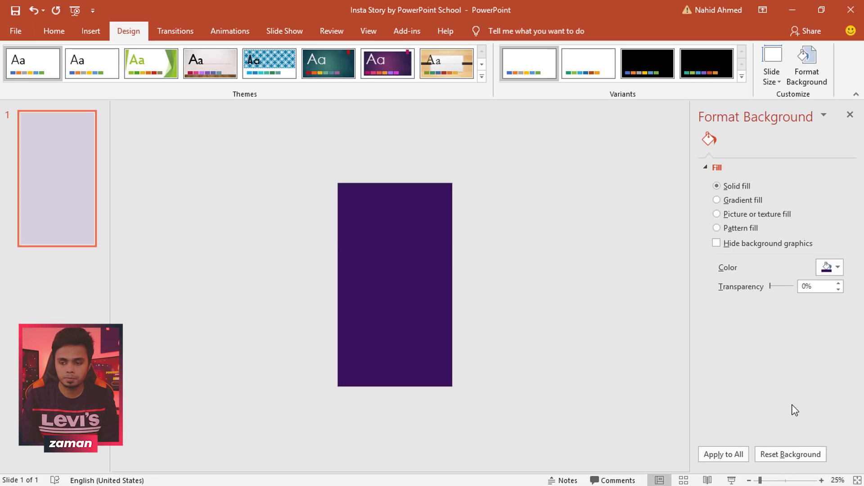
left_click(849, 118)
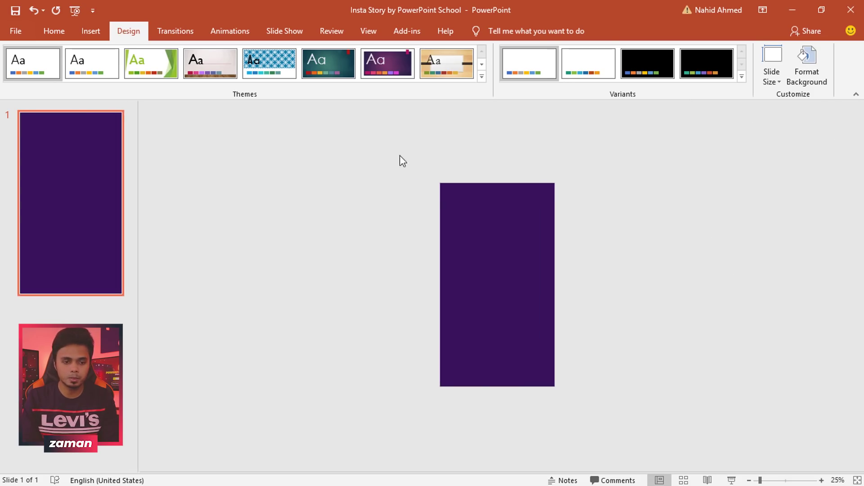
left_click(54, 31)
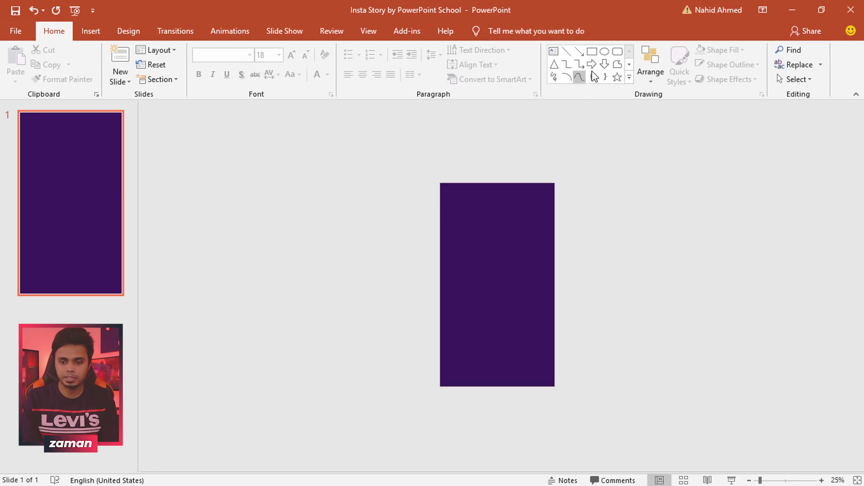
- Draw a thin tall rectangle with no outline and red fill
left_click(592, 52)
mouse_move(566, 150)
left_mouse_down()
mouse_move(575, 351)
mouse_move(567, 387)
left_mouse_up()
left_click(490, 30)
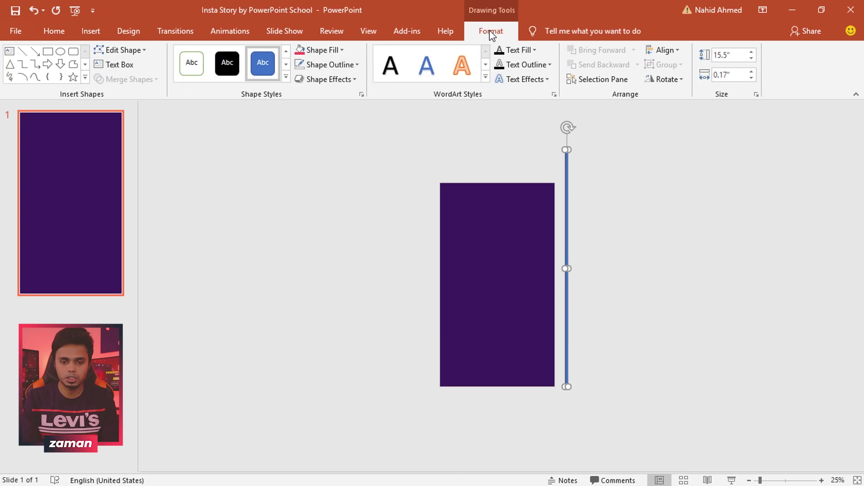
left_click(331, 64)
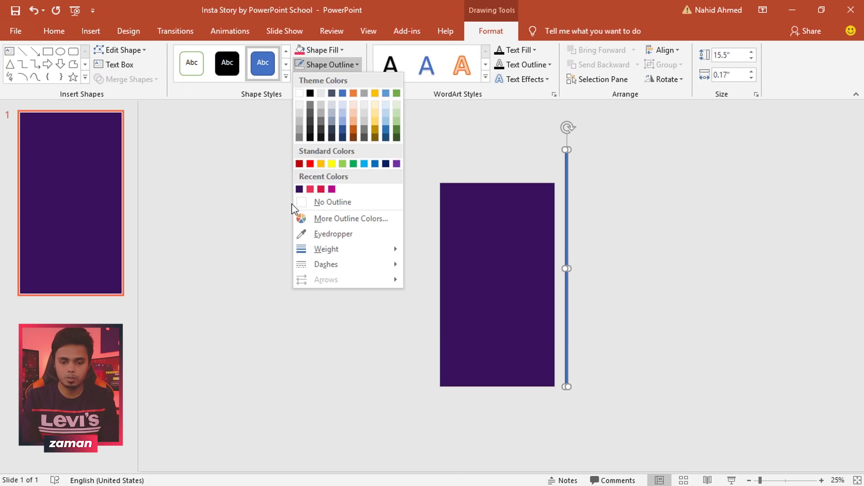
left_click(307, 205)
left_click(328, 51)
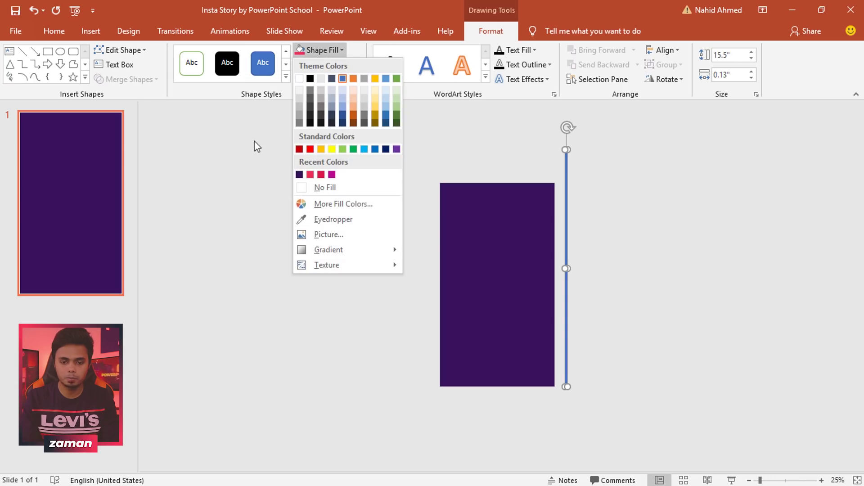
left_click(320, 175)
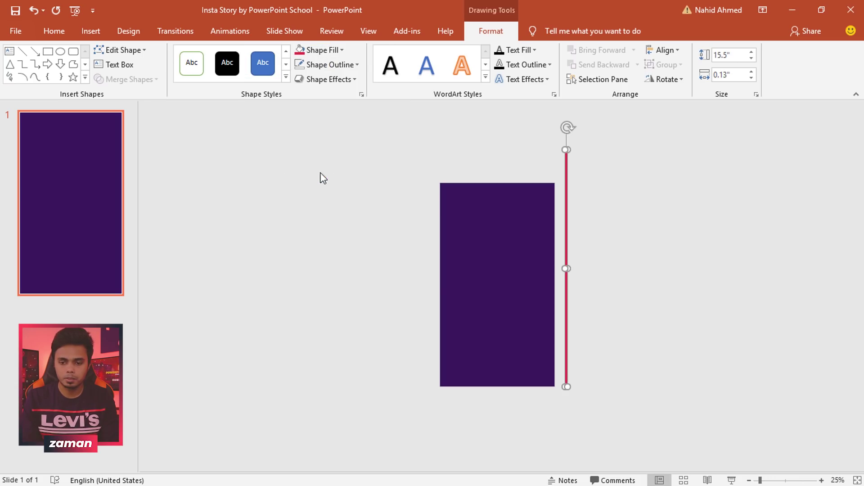
- Rotate the red bar diagonally and move it up and left over the slide
left_click_drag(571, 133, 653, 184)
left_click_drag(621, 209, 497, 144)
left_click_drag(527, 118, 528, 115)
scroll(530, 225, "up", 1)
scroll(528, 223, "up", 1)
- Duplicate the red bar with Ctrl+D into a band of parallel diagonal stripes
key("ctrl+d")
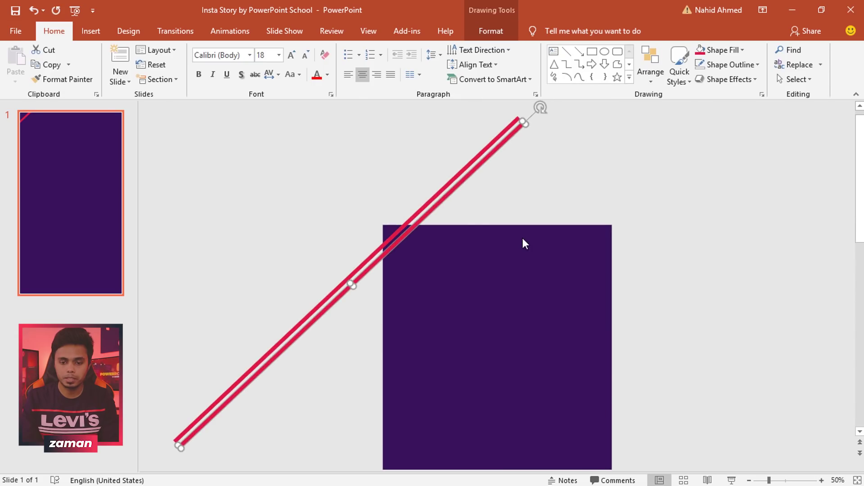
left_click(435, 205)
scroll(478, 237, "down", 1)
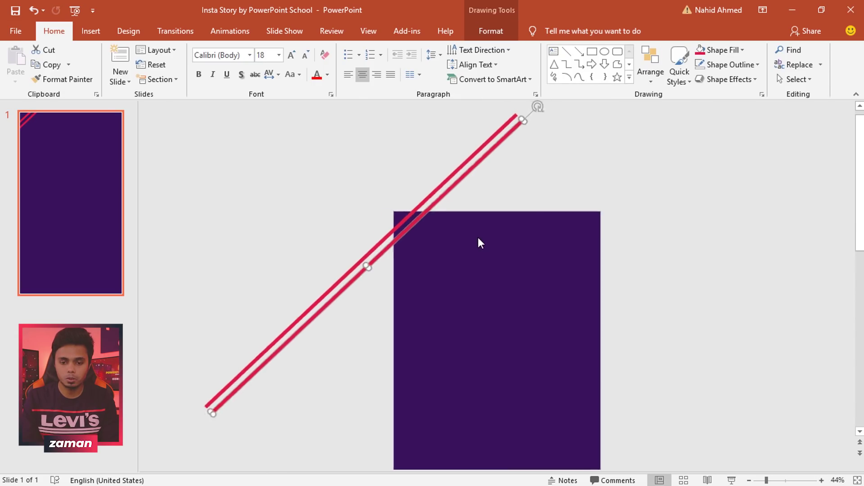
key("ctrl+d")
key("ctrl+d")
key("ctrl+d")
key("ctrl+d")
key("ctrl+d")
key("ctrl+d")
key("ctrl+d")
key("ctrl+d")
key("ctrl+d")
key("ctrl+d")
key("ctrl+d")
key("ctrl+d")
key("ctrl+d")
key("ctrl+d")
key("ctrl+d")
key("ctrl+d")
key("ctrl+d")
key("ctrl+d")
key("ctrl+d")
key("ctrl+d")
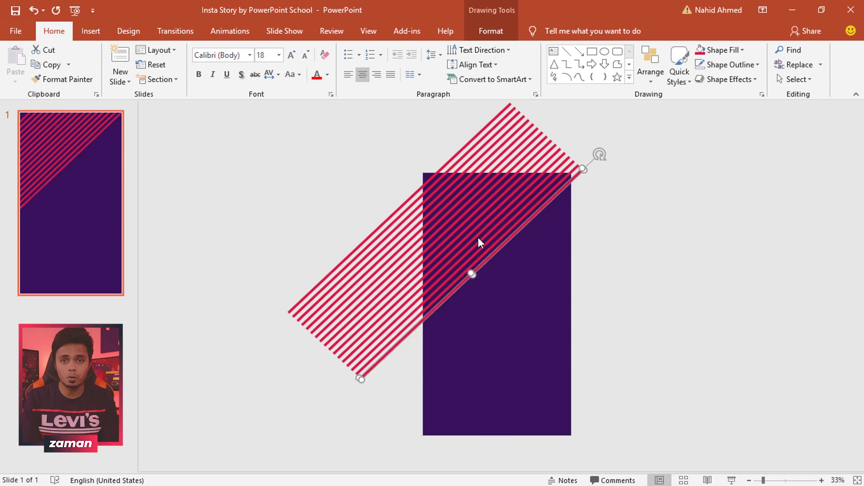
key("ctrl+d")
key("ctrl+d")
key("ctrl+d")
key("ctrl+d")
key("ctrl+d")
key("ctrl+d")
key("ctrl+d")
key("ctrl+d")
key("ctrl+d")
key("ctrl+d")
key("ctrl+d")
key("ctrl+d")
key("ctrl+d")
key("ctrl+d")
key("ctrl+d")
key("ctrl+d")
key("ctrl+d")
key("ctrl+d")
key("ctrl+d")
key("ctrl+d")
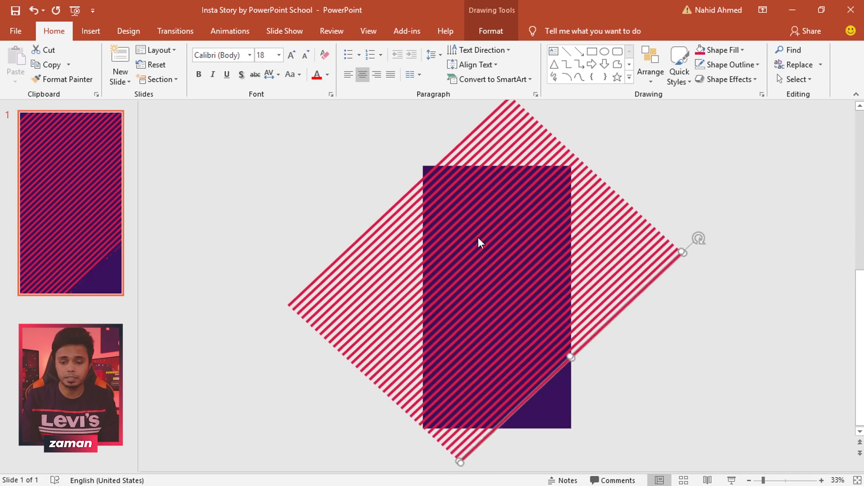
key("ctrl+d")
key("ctrl+z")
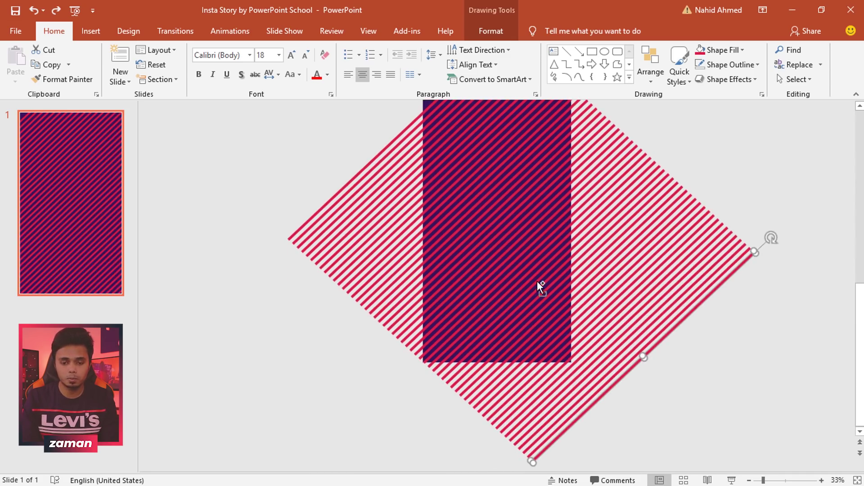
- Group all the stripes into one object and position it over the slide's top corner
key("ctrl+a")
key("ctrl+g")
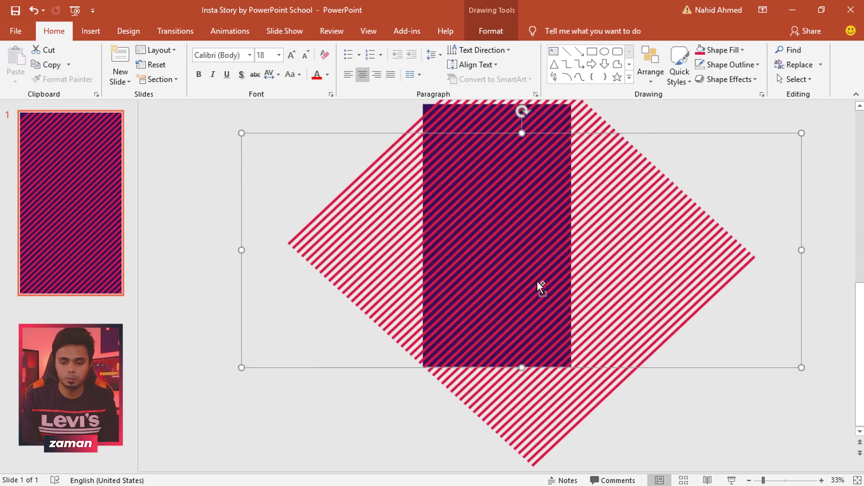
scroll(537, 281, "down", 1)
left_click_drag(552, 296, 480, 207)
left_click_drag(457, 262, 480, 260)
left_click(657, 273)
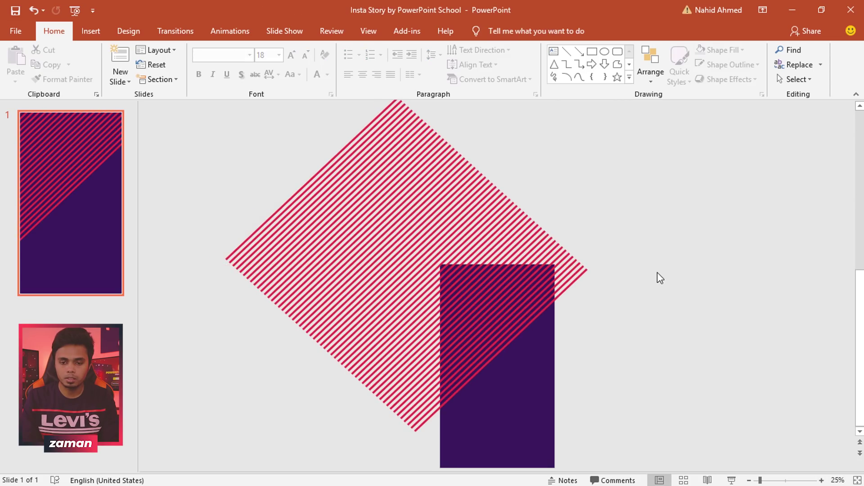
- Draw a rectangle over the slide's top with no outline and dark purple fill
left_click(592, 50)
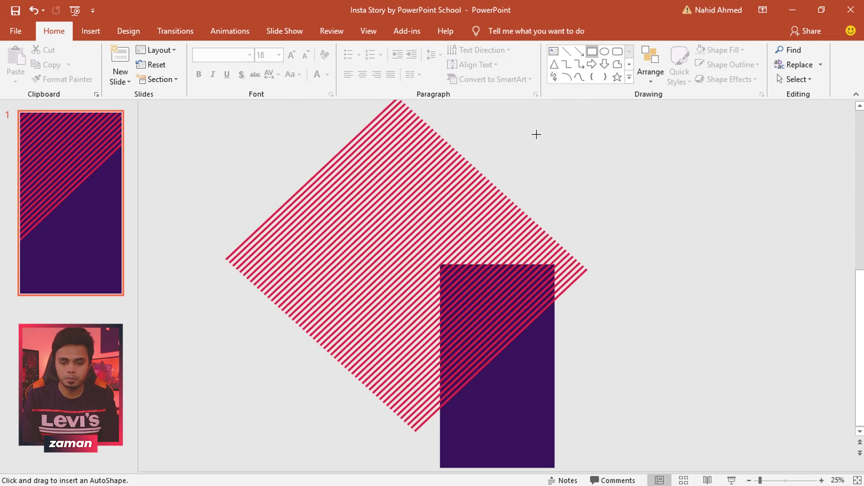
left_click_drag(454, 273, 554, 326)
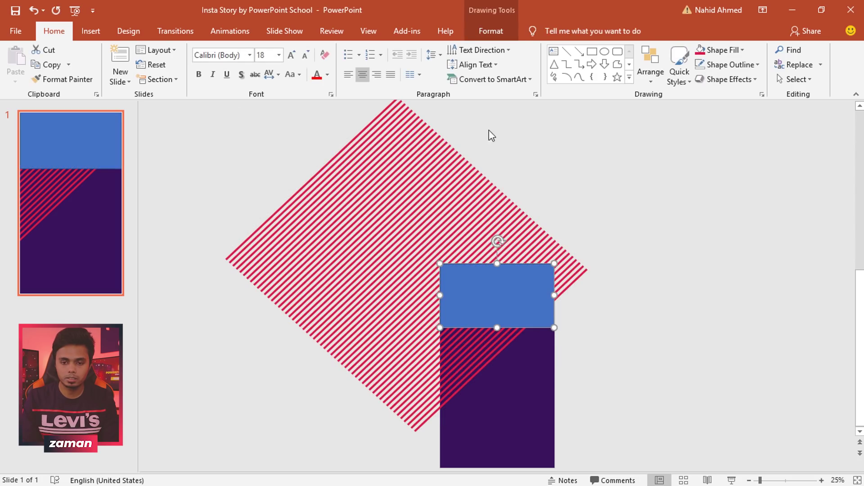
left_click(488, 32)
left_click(338, 64)
left_click(315, 198)
left_click(319, 50)
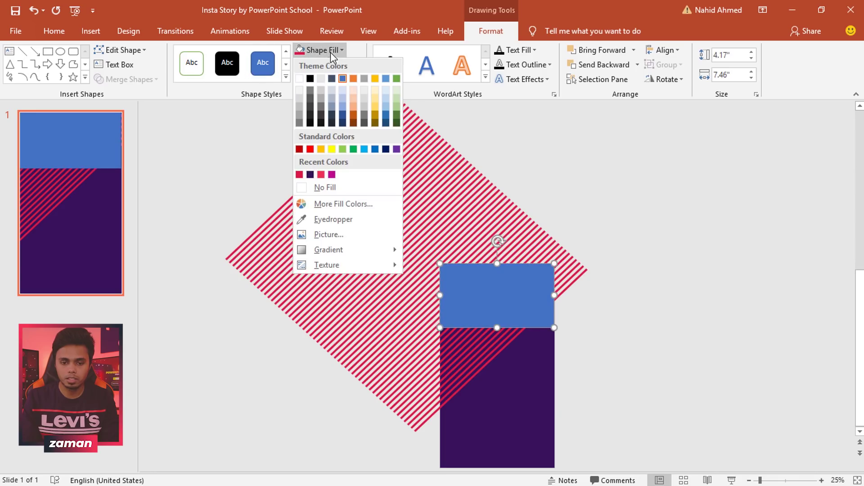
left_click(310, 175)
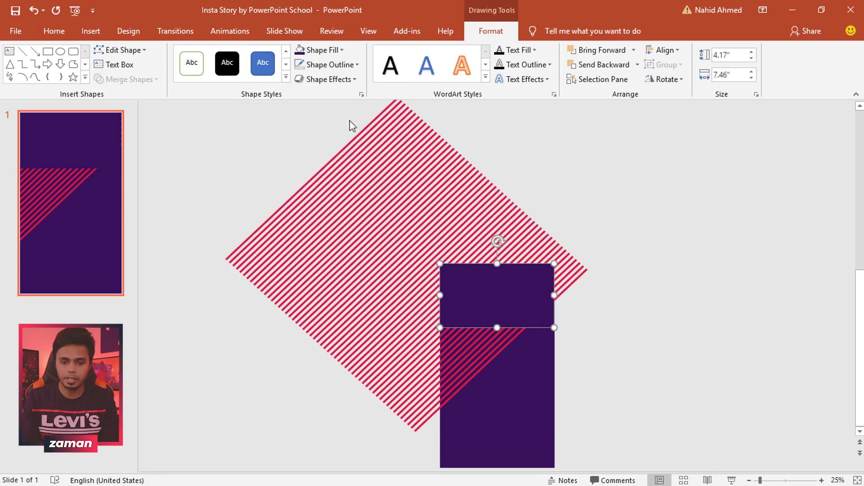
- Set the rectangle's transparency to 40% in Format Shape
left_click(361, 94)
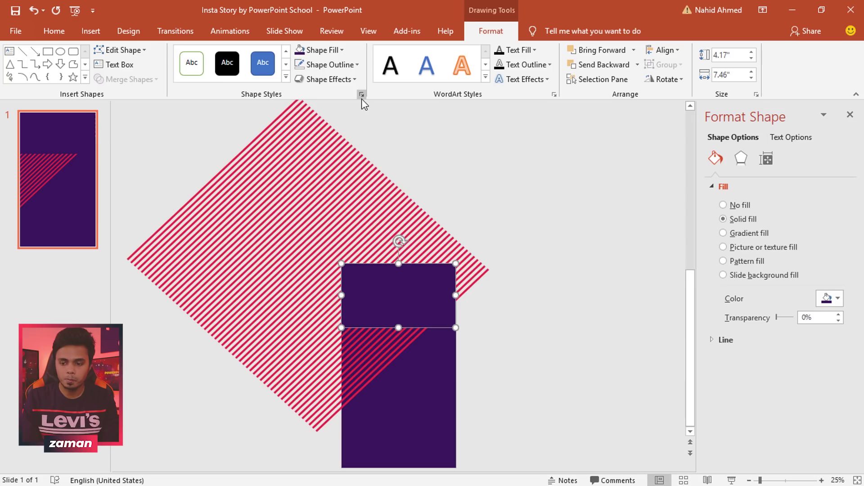
left_click(807, 317)
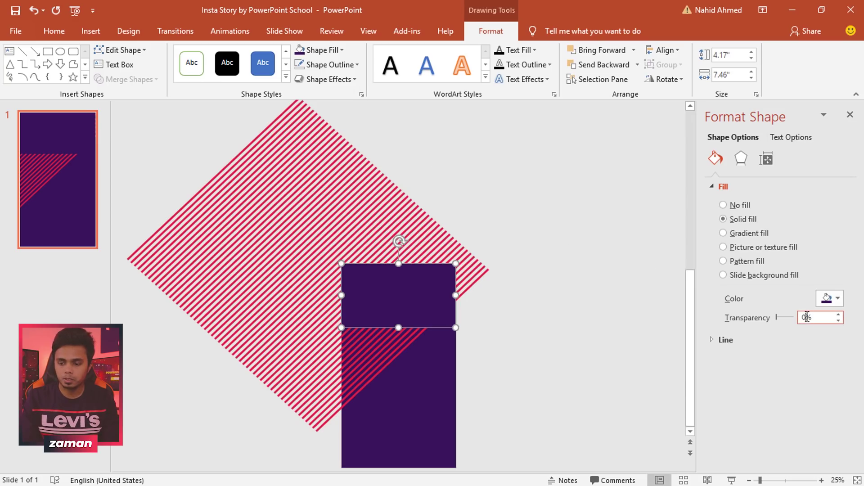
type("40")
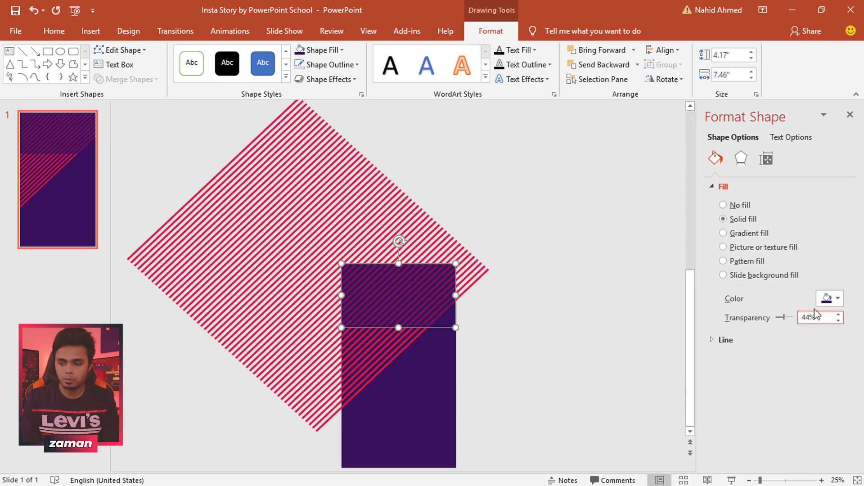
left_click(850, 115)
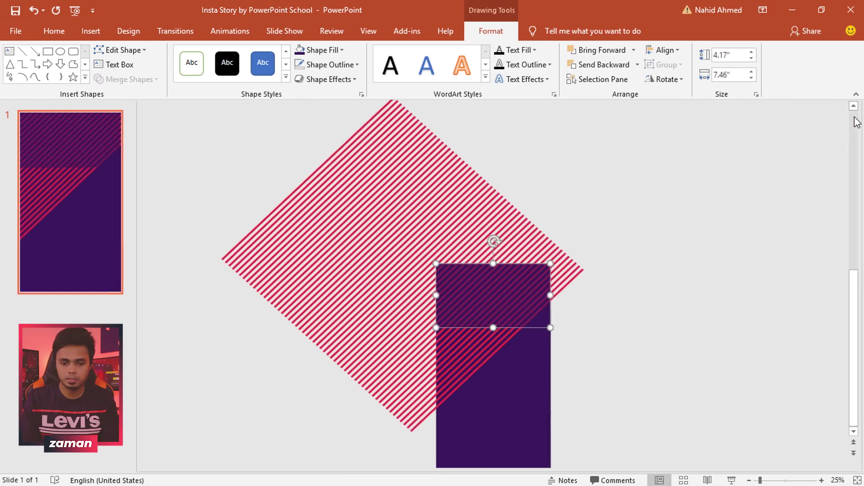
left_click(612, 289)
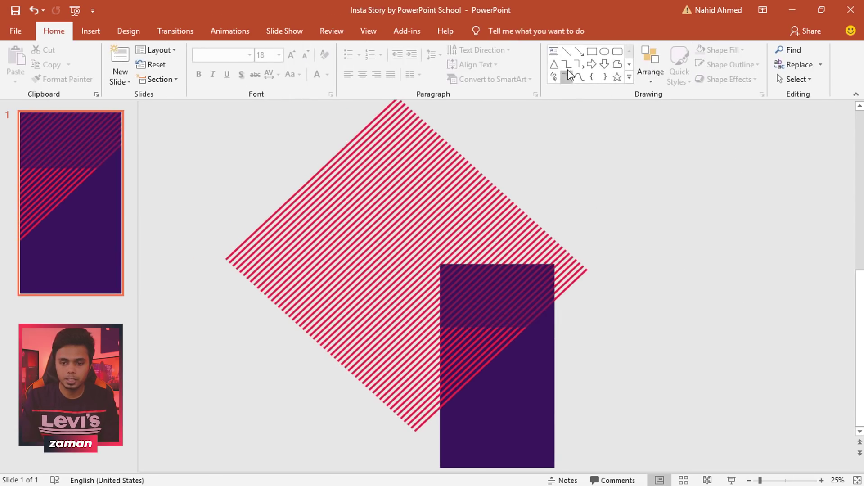
- Draw a horizontal line across the rectangle's top and give it an 11 pt gradient stroke
left_click(568, 54)
left_click_drag(451, 273, 542, 273)
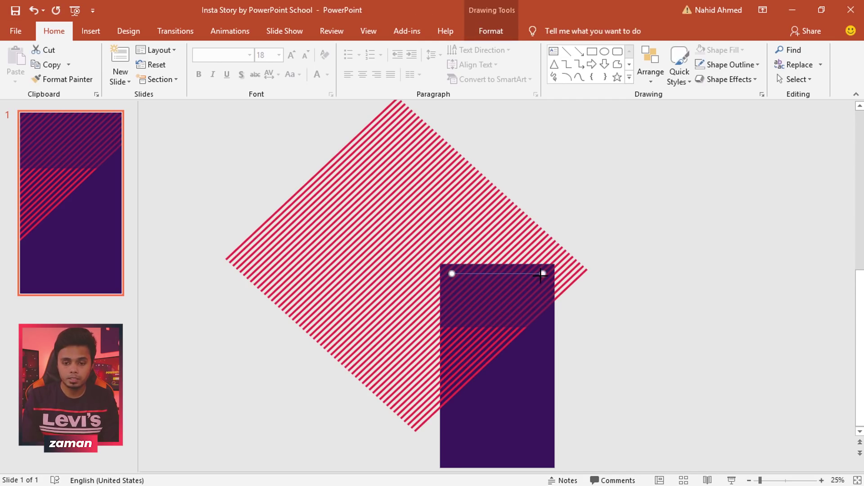
left_click(498, 33)
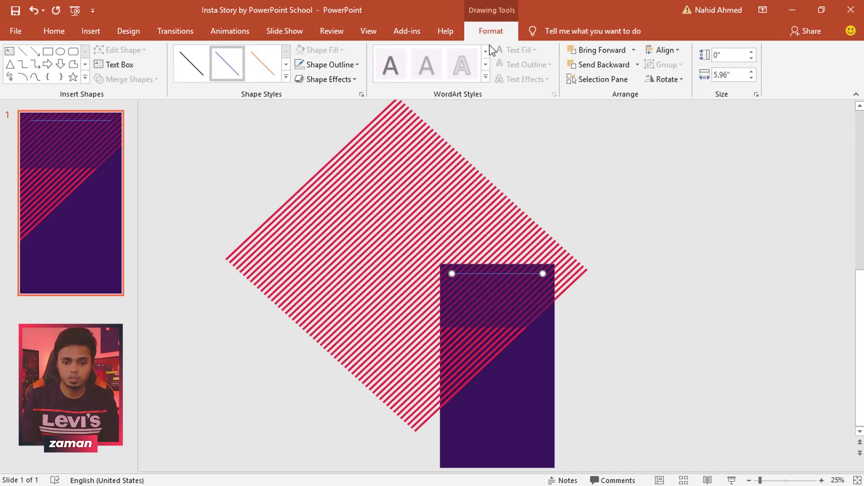
left_click(361, 94)
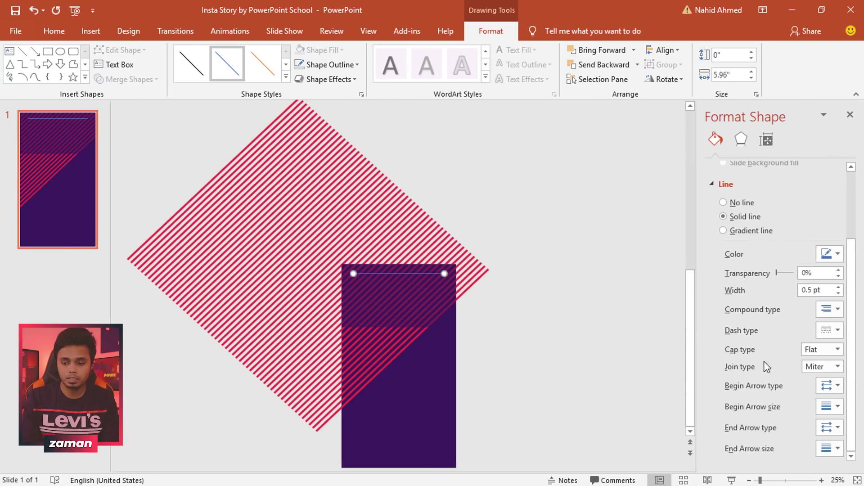
left_click(752, 232)
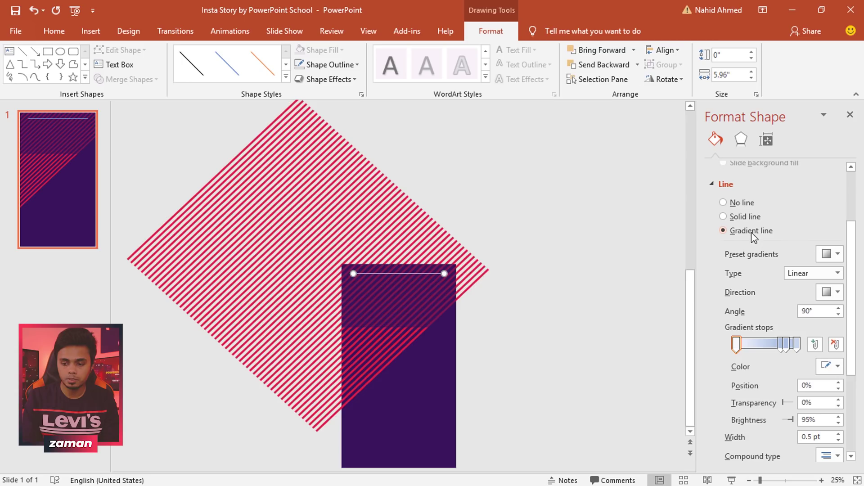
scroll(855, 346, "down", 2)
left_click_drag(802, 388, 833, 406)
type("11")
- Delete the 74% and 83% gradient stops and colour the end stops magenta and crimson
left_click(780, 297)
left_click_drag(780, 302, 783, 311)
left_click(787, 297)
left_click(836, 297)
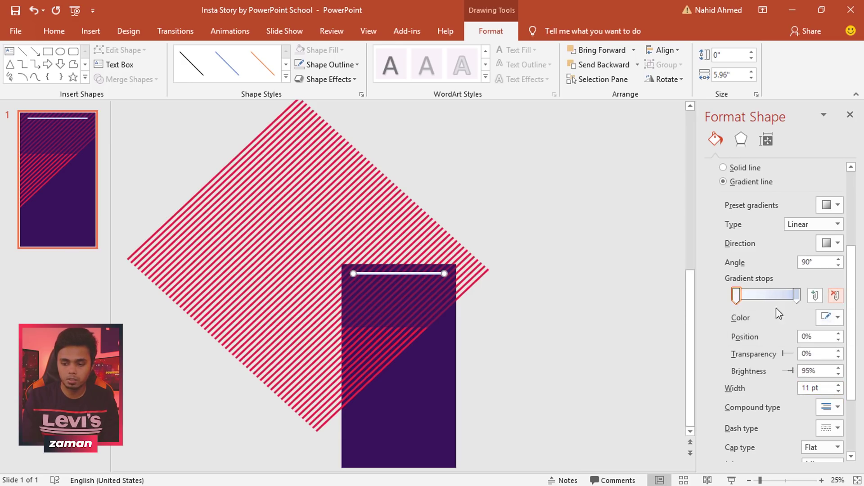
left_click(739, 299)
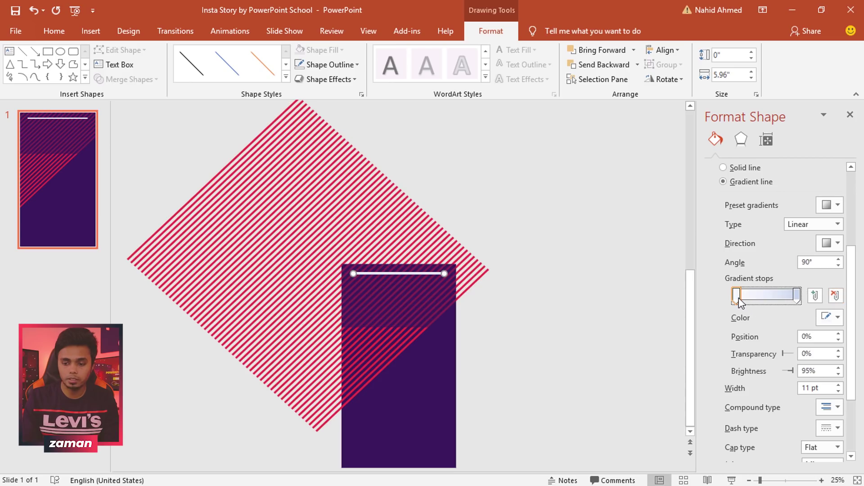
left_click(838, 319)
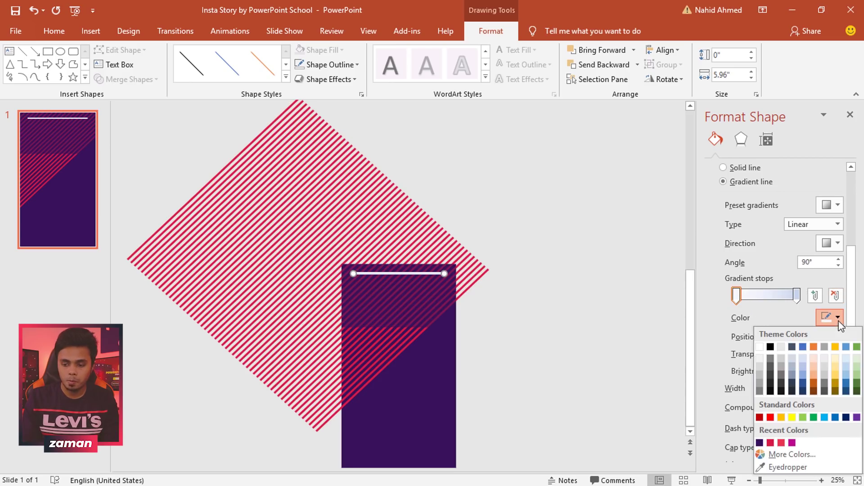
left_click(792, 443)
left_click(797, 297)
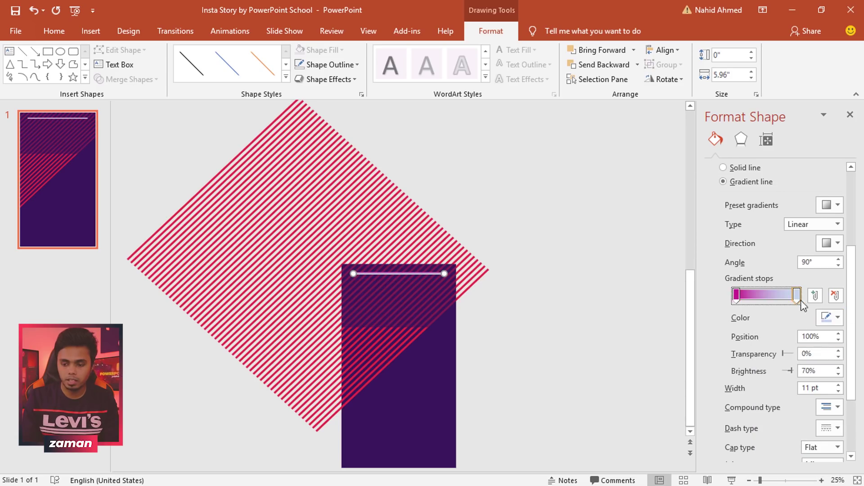
left_click(838, 320)
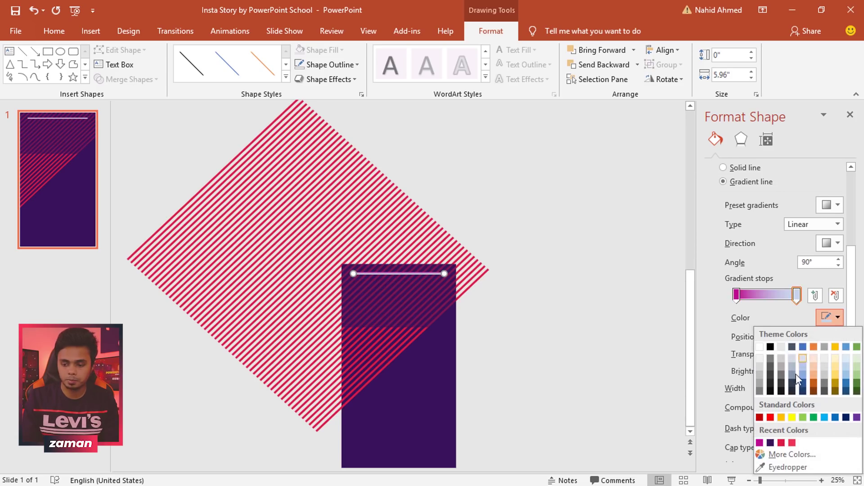
left_click(781, 443)
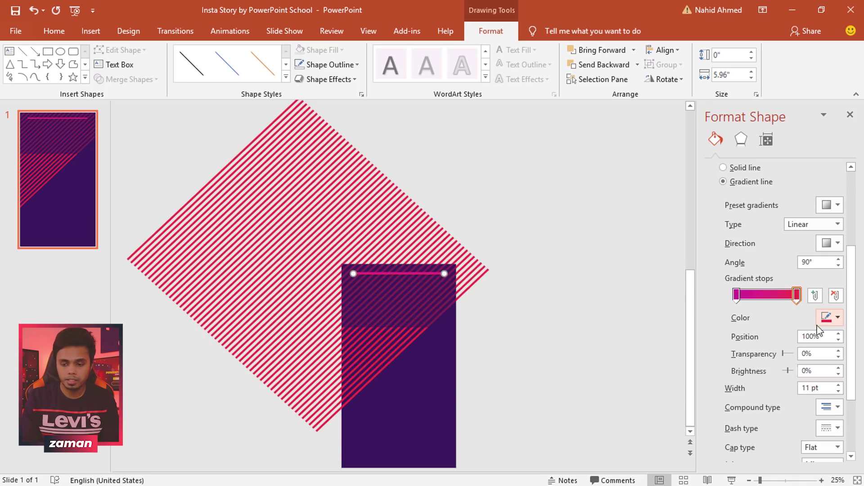
- Set the gradient direction to run horizontally along the line
left_click(834, 245)
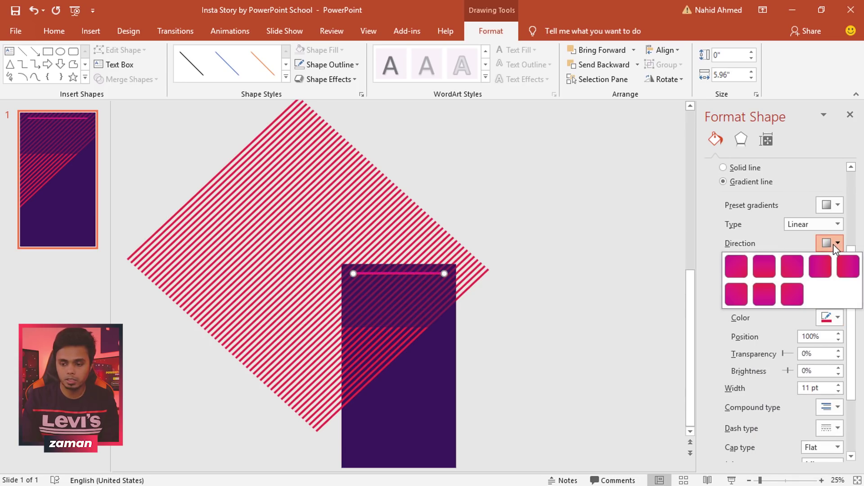
left_click(819, 271)
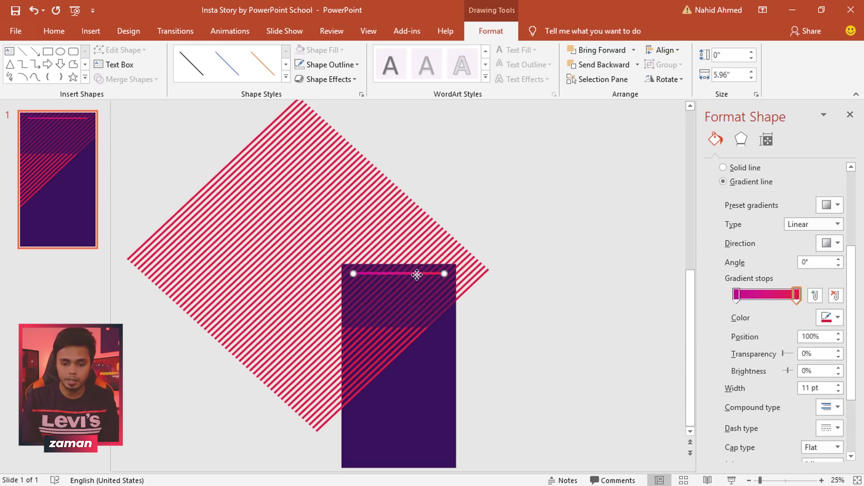
left_click(673, 82)
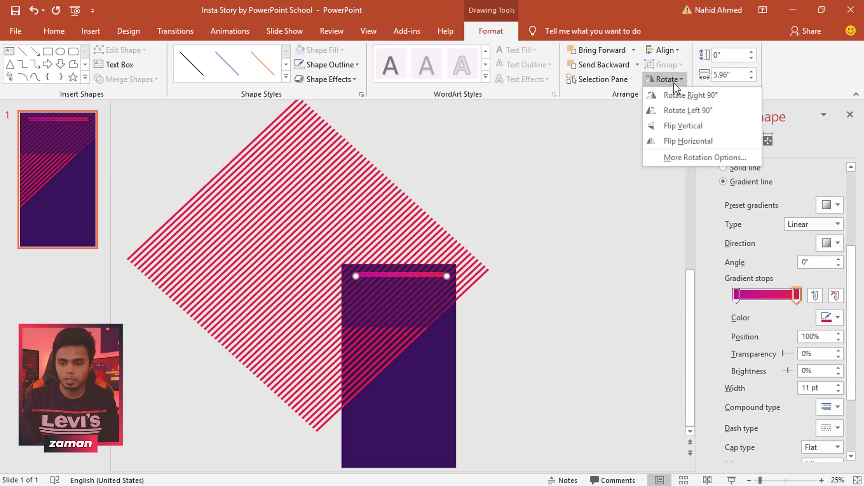
- Rotate a line copy vertical, stretch it along the panel's right side, and run its gradient top to bottom
left_click(653, 110)
left_click_drag(401, 262, 439, 302)
scroll(471, 336, "up", 3)
scroll(537, 319, "down", 1)
scroll(537, 318, "down", 1)
left_click_drag(604, 276, 604, 437)
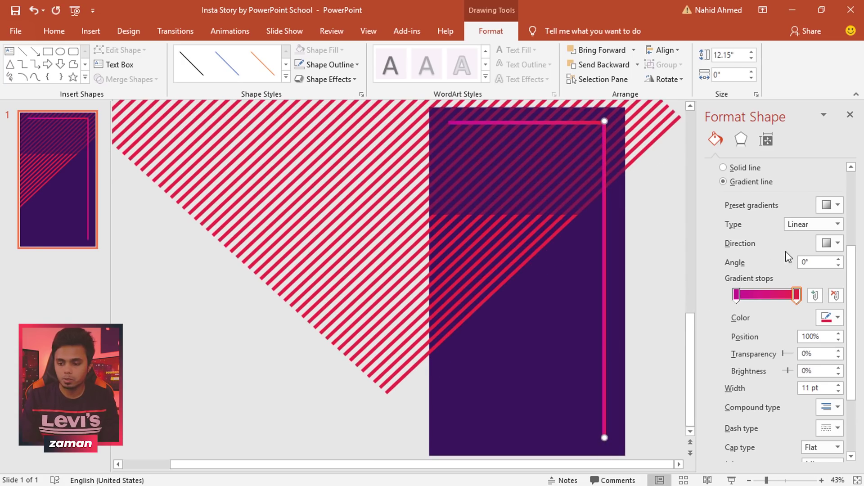
left_click(828, 243)
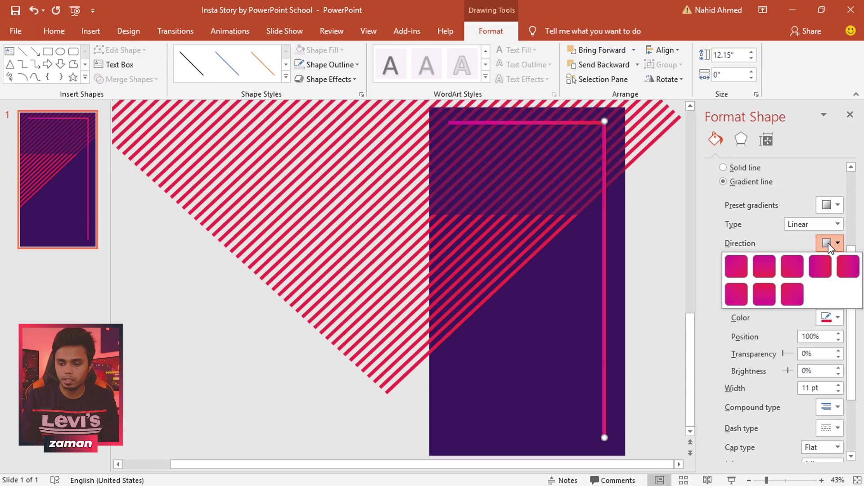
left_click(768, 268)
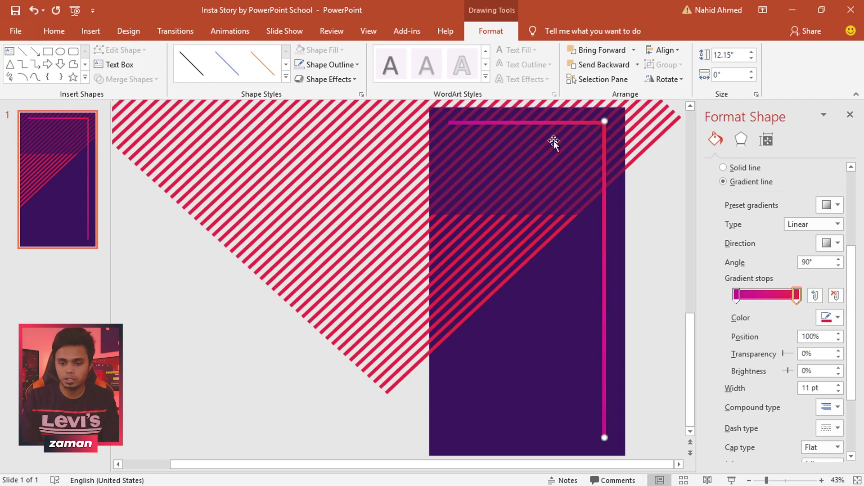
- Copy lines to the bottom and left edges, reversing the bottom gradient and running the left upward
left_click_drag(546, 122, 558, 434)
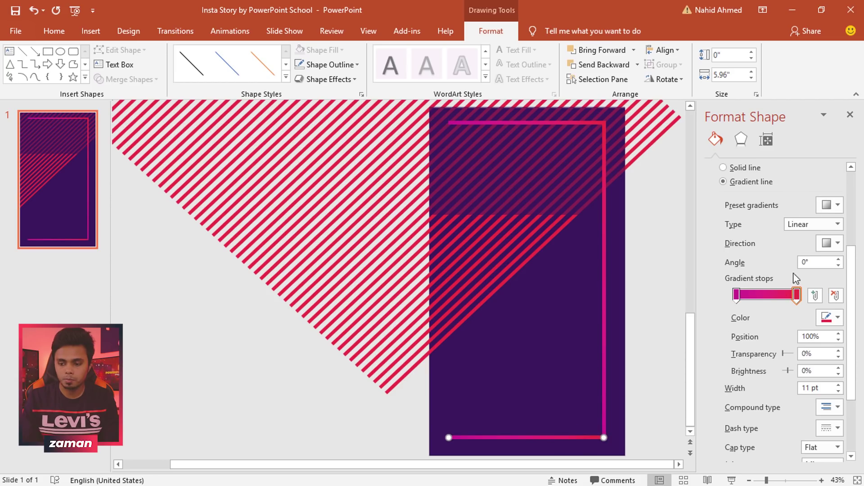
left_click(832, 245)
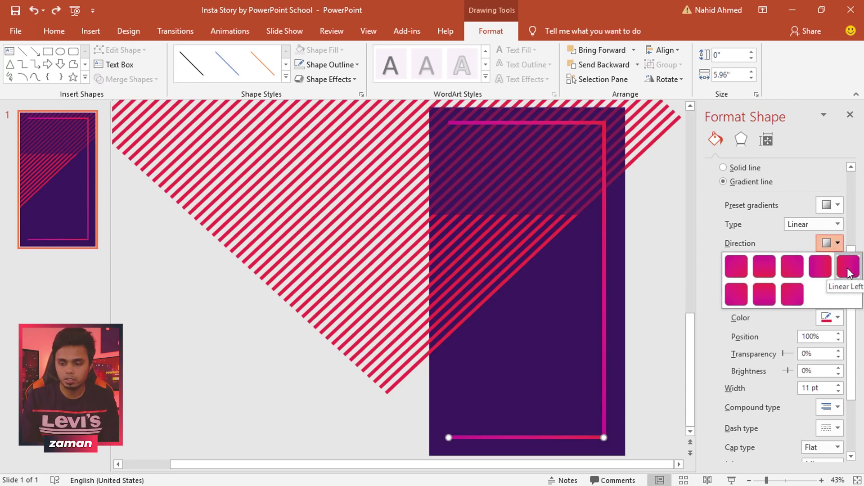
left_click(847, 268)
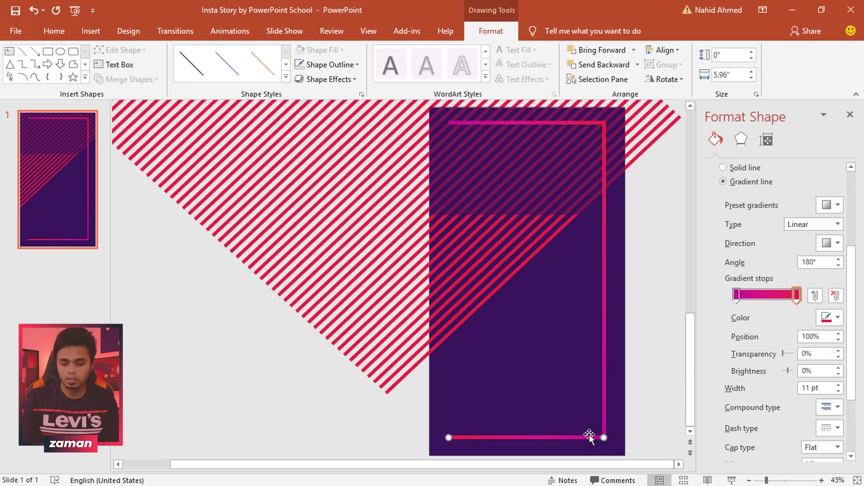
left_click(605, 405)
left_click_drag(605, 356, 452, 370)
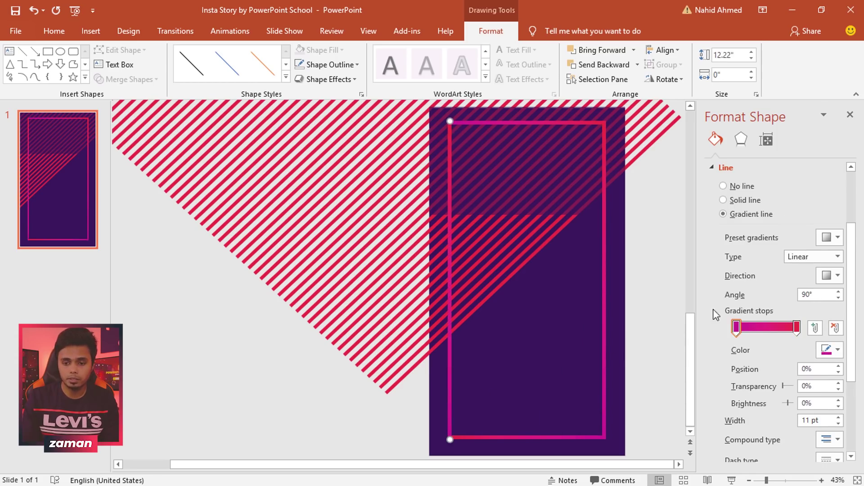
left_click(832, 278)
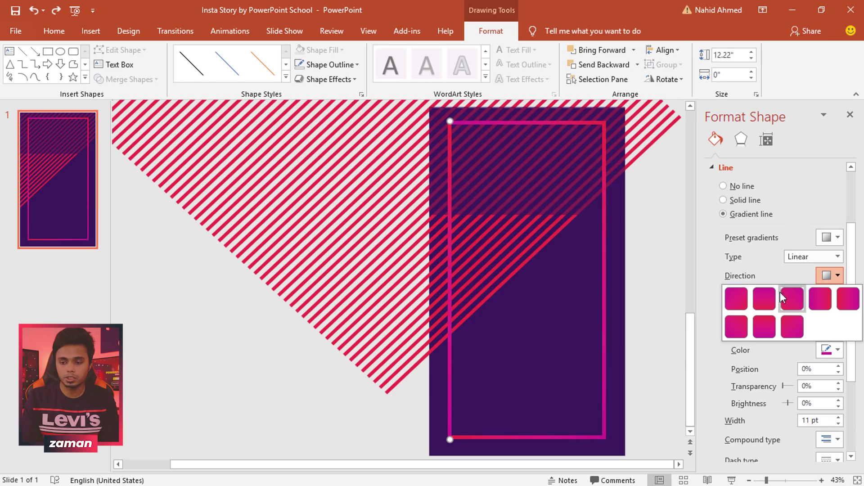
left_click(762, 328)
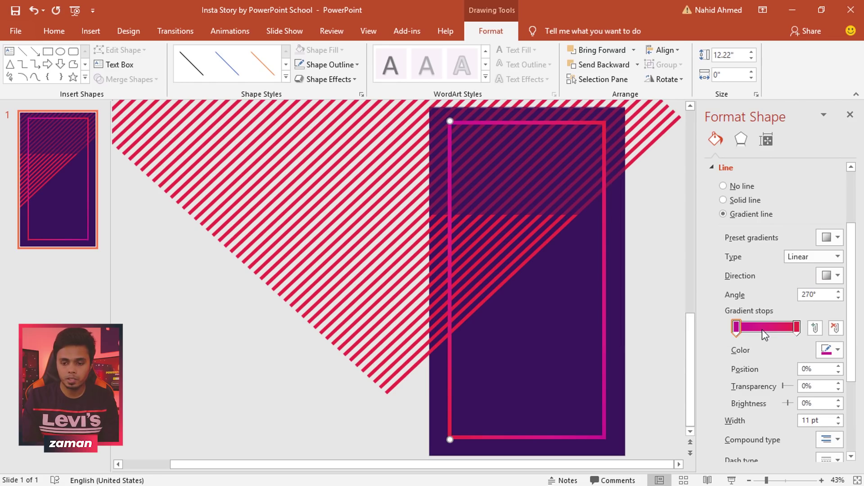
left_click(650, 312)
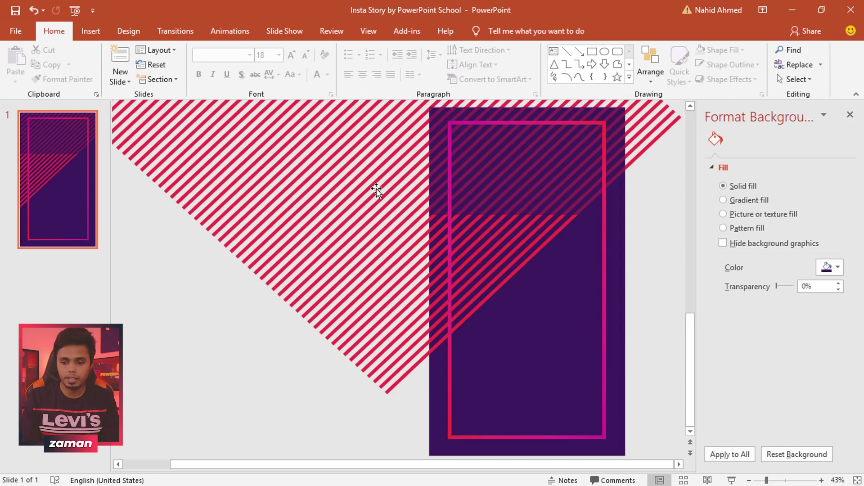
- Stretch the striped shape downward on the slide
left_click(852, 116)
scroll(803, 198, "down", 1, "ctrl")
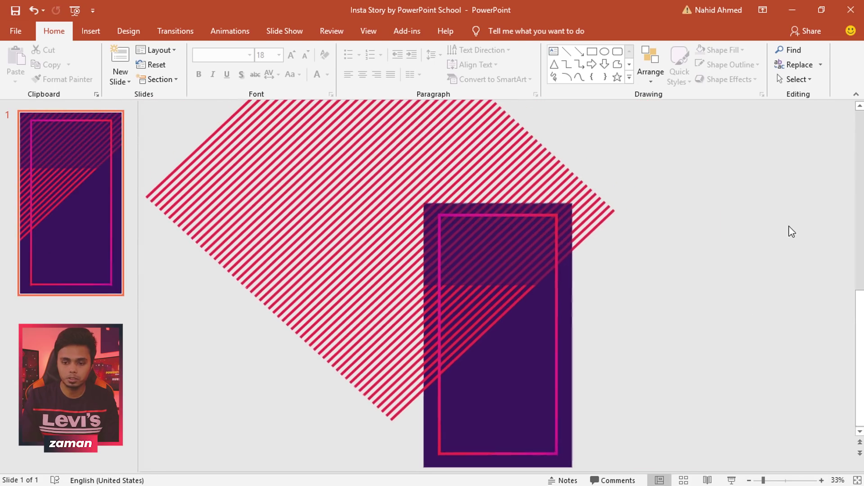
left_click(478, 258)
left_click_drag(498, 283, 492, 464)
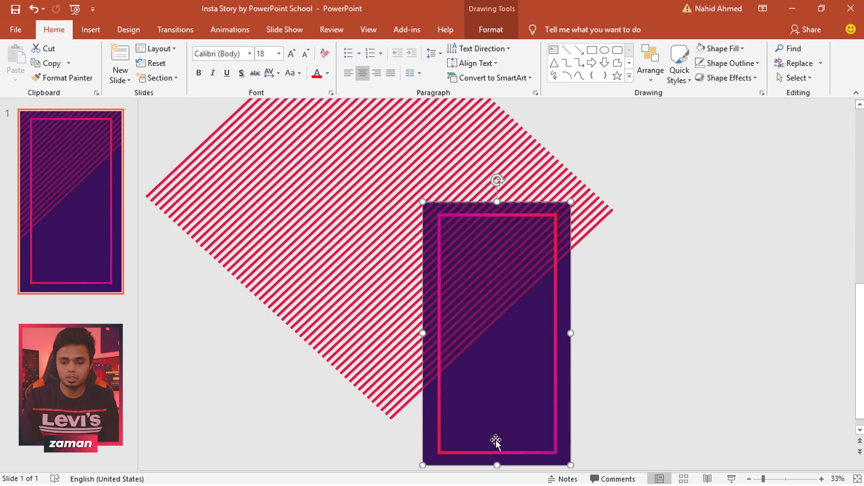
left_click(629, 250)
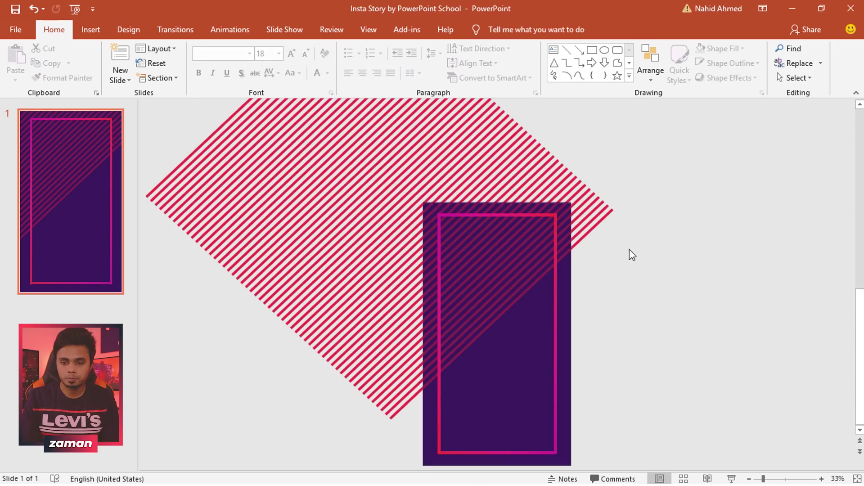
- Draw a centred oval and a rectangle below its middle, and union them into one shape
left_click(604, 53)
left_click_drag(410, 259, 586, 355)
left_click_drag(537, 317, 533, 314)
left_click(592, 50)
mouse_move(423, 330)
left_mouse_down()
mouse_move(457, 362)
mouse_move(517, 392)
mouse_move(583, 396)
mouse_move(573, 393)
left_mouse_up()
left_click(530, 291, "shift")
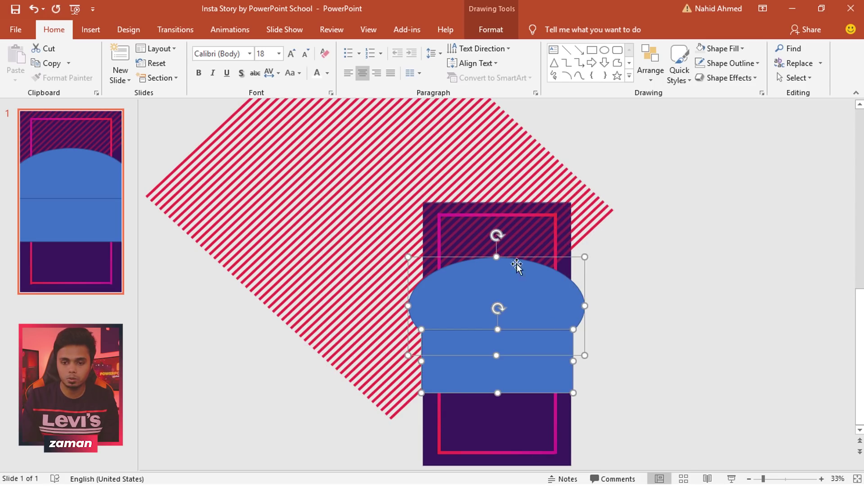
left_click(490, 26)
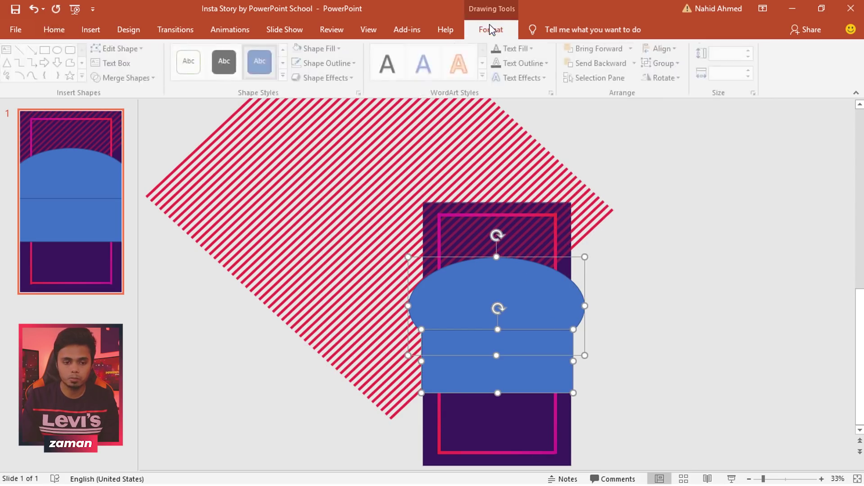
left_click(153, 77)
left_click(135, 94)
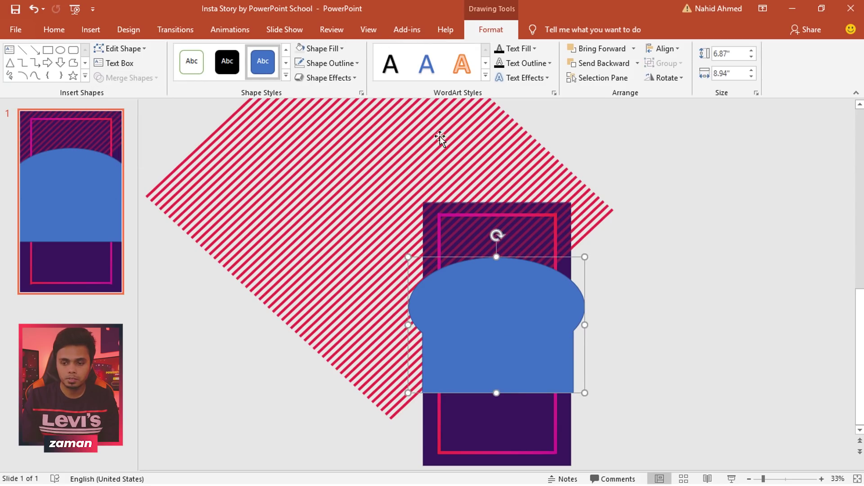
left_click(643, 166)
- Draw a second ellipse, then place, tilt and widen it low over the panel
left_click(604, 50)
mouse_move(609, 264)
left_mouse_down()
mouse_move(636, 299)
mouse_move(772, 371)
left_mouse_up()
mouse_move(673, 330)
left_mouse_down()
mouse_move(634, 349)
mouse_move(526, 367)
mouse_move(532, 374)
left_mouse_up()
left_click_drag(496, 300, 482, 301)
left_click_drag(508, 361, 501, 378)
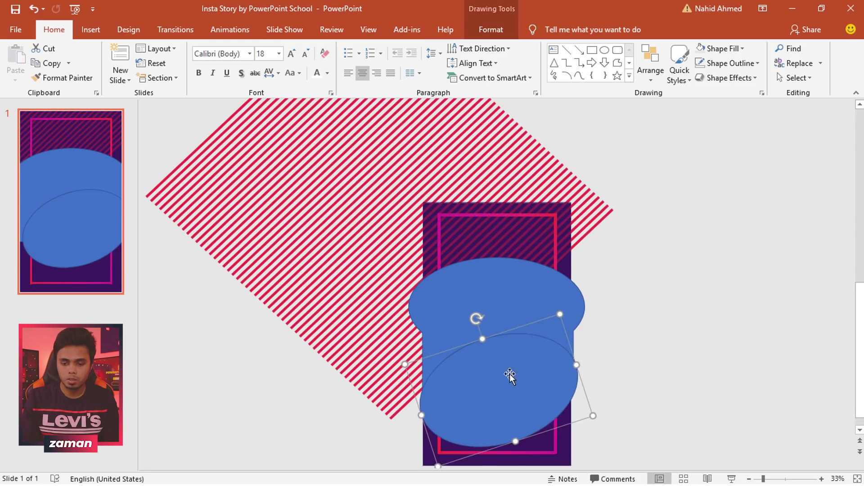
left_click_drag(574, 363, 601, 369)
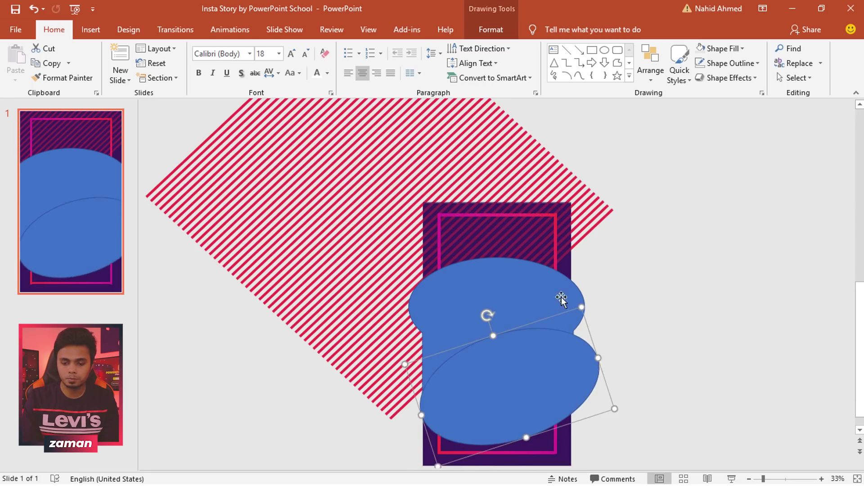
- Subtract the lower ellipse from the upper one, remove the outline, and apply a gradient fill
left_click(549, 287)
left_click(587, 360, "shift")
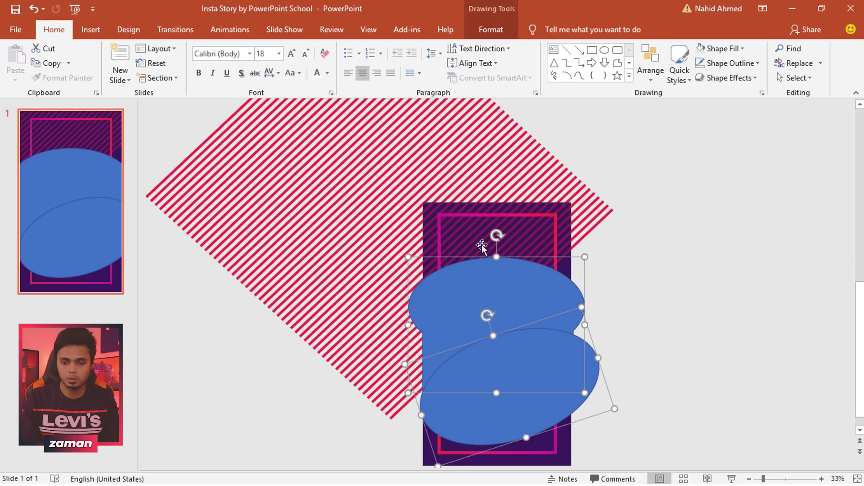
left_click(473, 32)
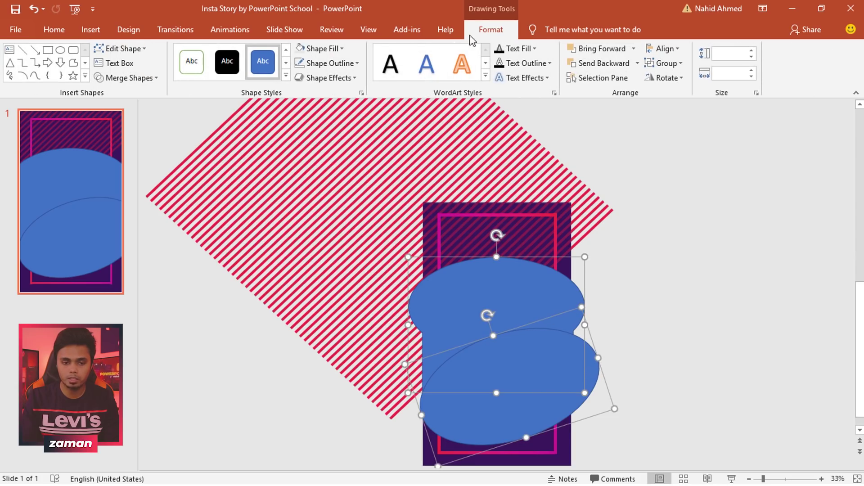
left_click(145, 82)
left_click(145, 155)
left_click(353, 64)
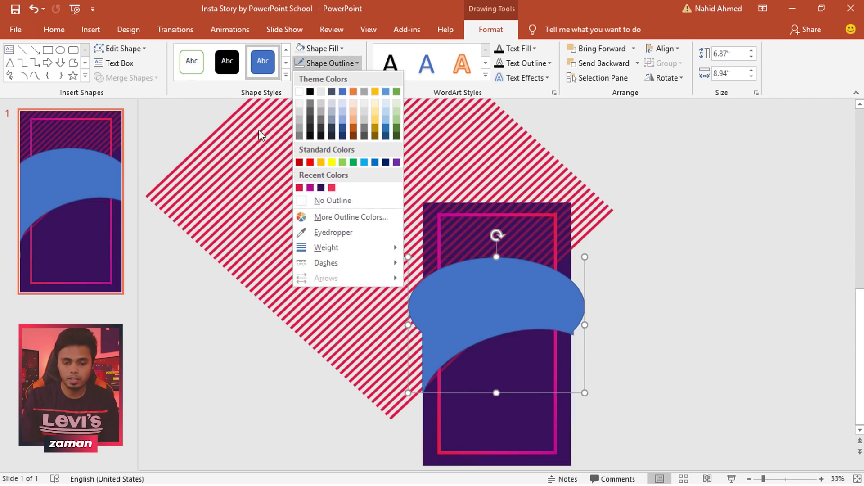
left_click(302, 199)
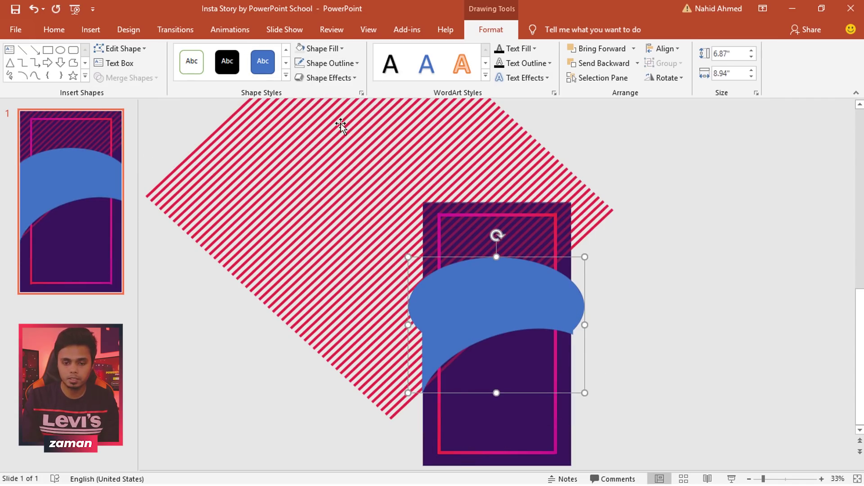
left_click(362, 93)
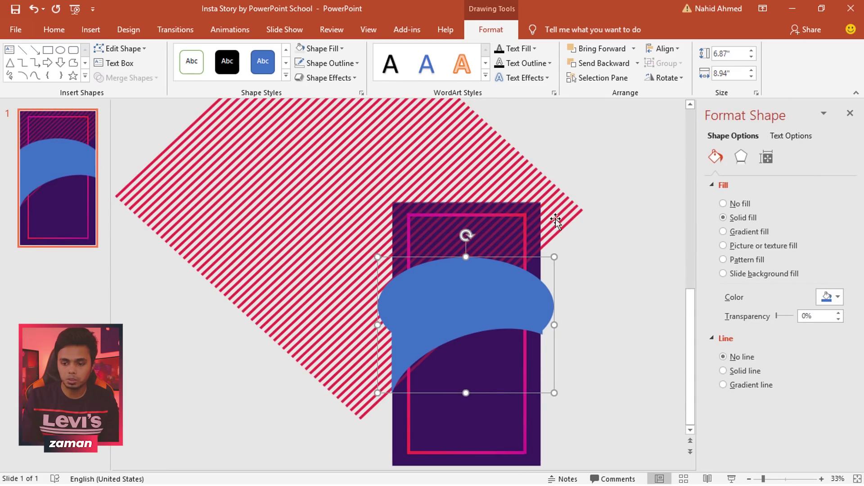
left_click(723, 232)
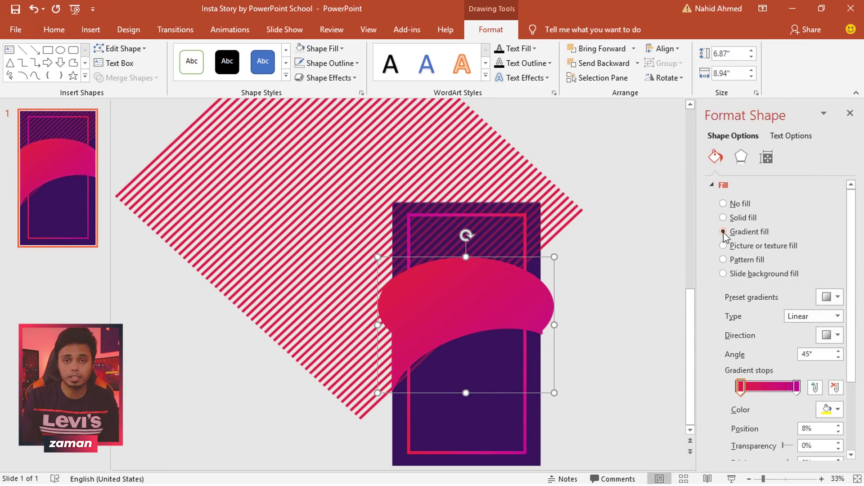
left_click(605, 260)
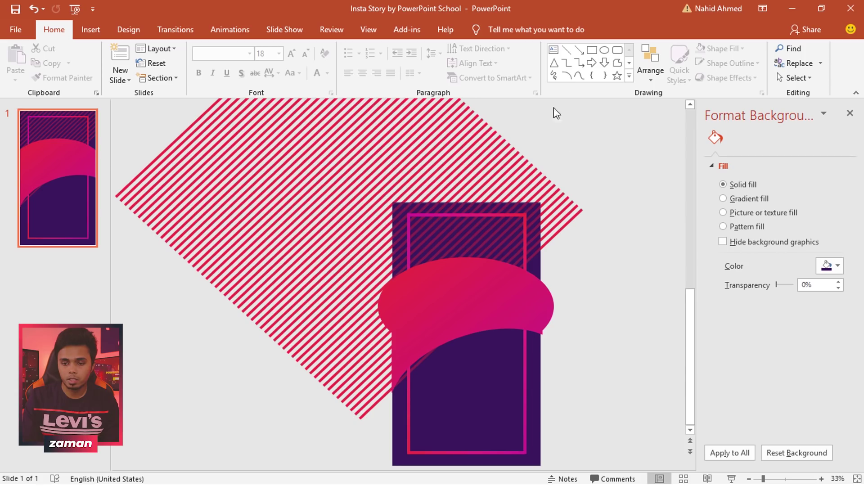
- Add an INSTAGRAM text box in white Montserrat 70 pt on the pink shape
left_click(553, 50)
mouse_move(395, 277)
left_mouse_down()
mouse_move(440, 295)
mouse_move(524, 305)
mouse_move(548, 293)
left_mouse_up()
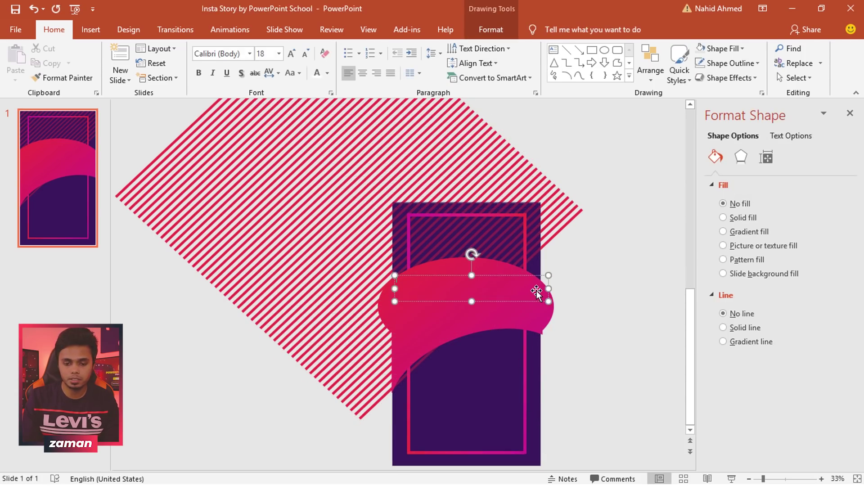
key("ctrl+a")
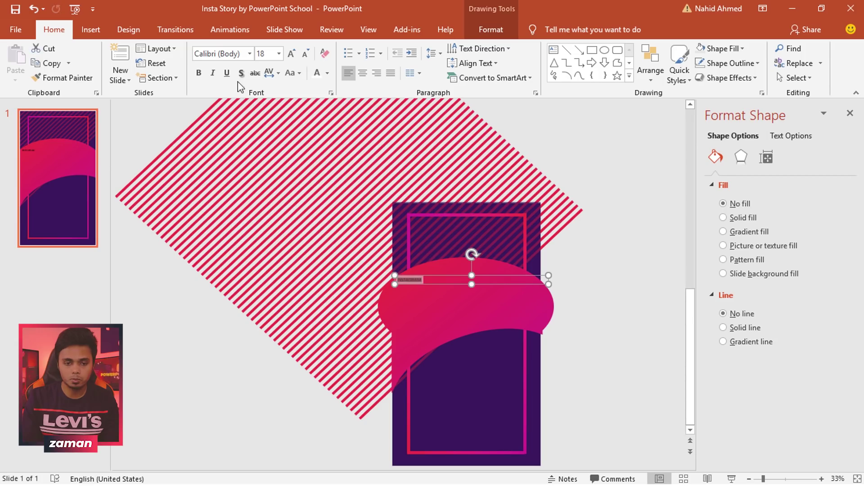
left_click(222, 54)
key("Return")
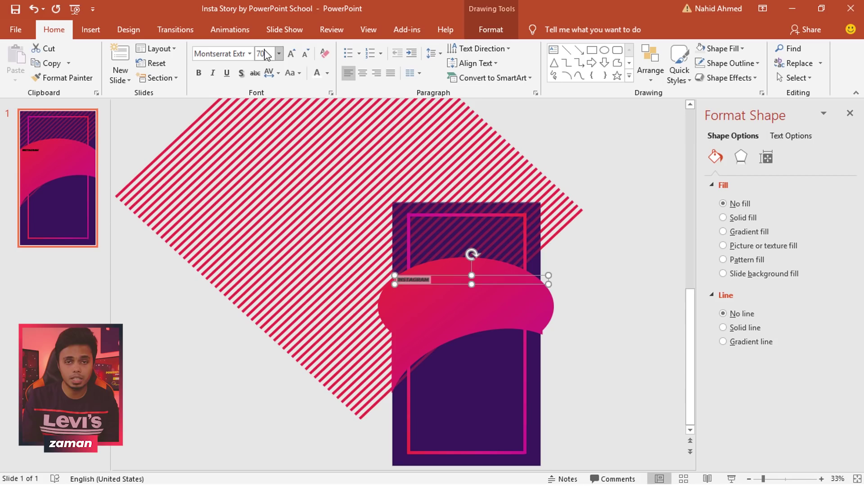
key("Return")
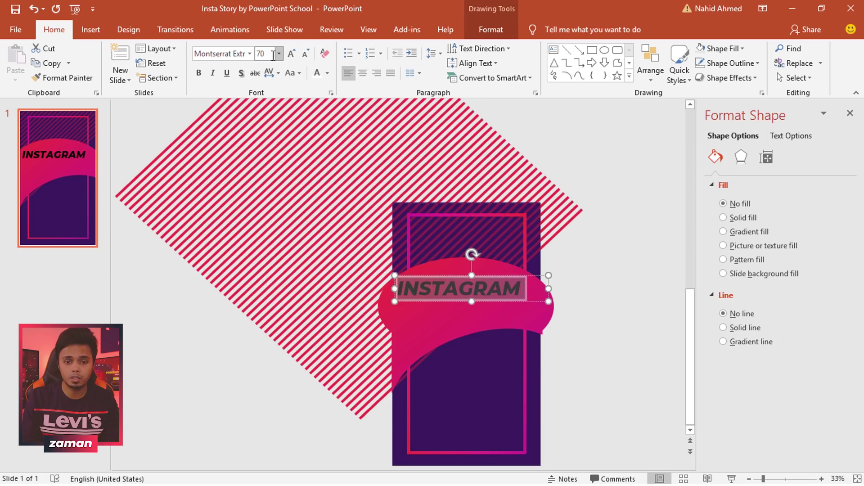
left_click(317, 74)
left_click_drag(486, 300, 433, 336)
- Turn copies of the heading into STORIES and an 18 pt CONNECT YOUR VIEWERS tagline
double_click(426, 306)
type("STORIES")
double_click(428, 328)
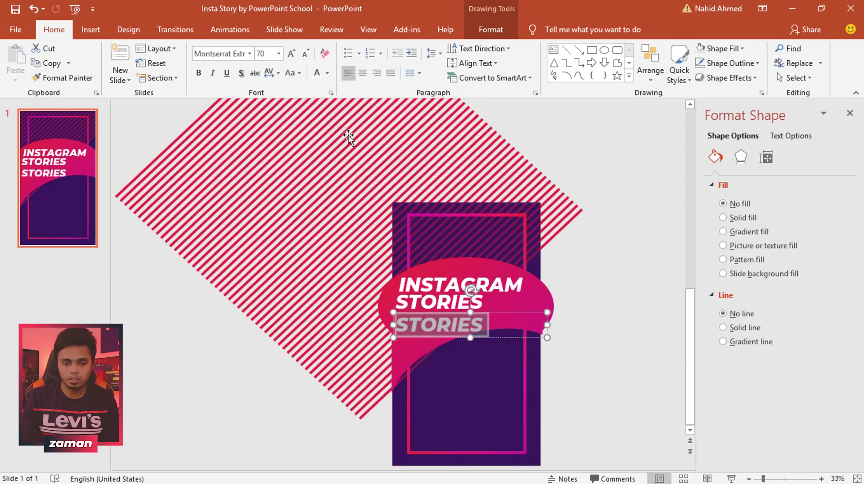
type("18")
key("Return")
type("CONNECT YOUR VIEWERS")
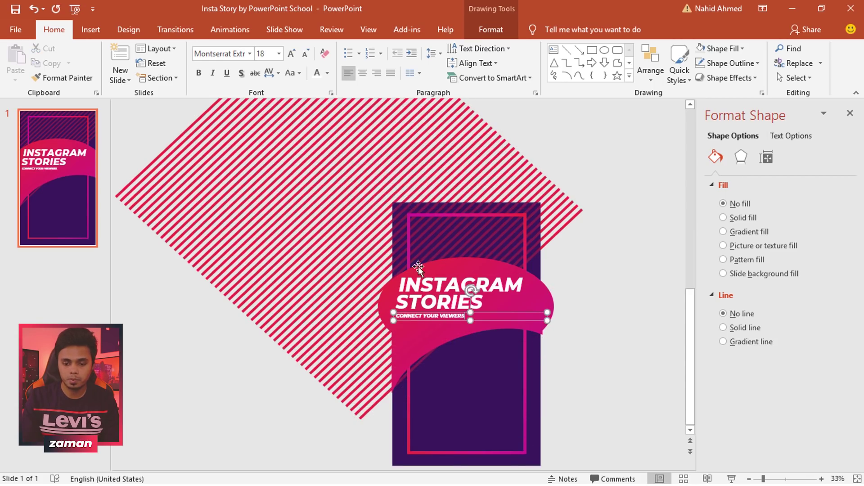
- Align the three text lines together and shift them slightly right
left_click_drag(481, 319, 490, 317)
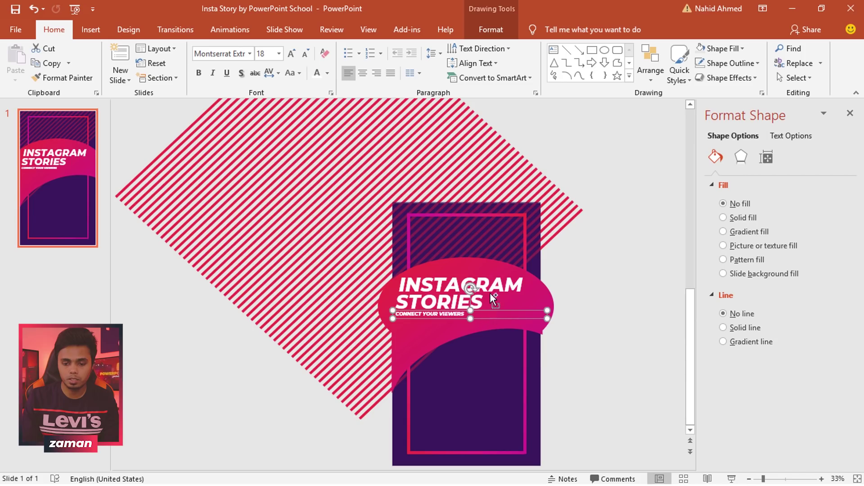
left_click(487, 299, "shift")
left_click(499, 280, "shift")
left_click_drag(499, 273, 505, 274)
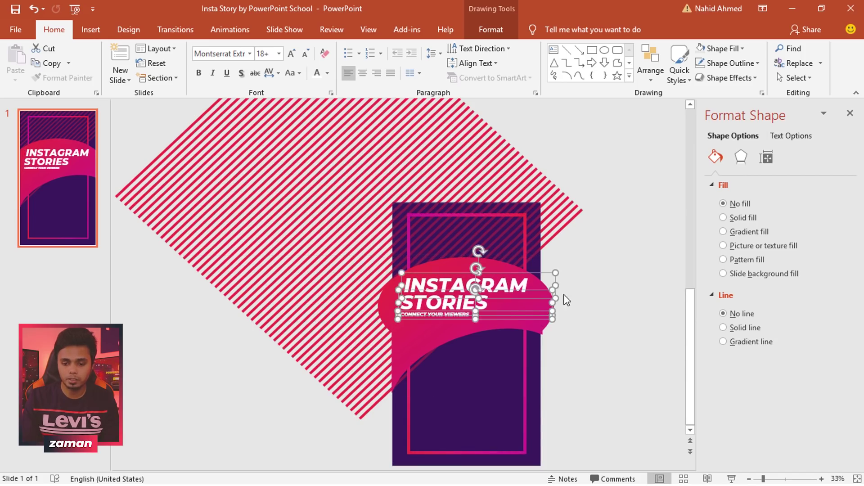
left_click(593, 289)
left_click(617, 75)
- Draw white, outline-free stars in a row of five under the CONNECT YOUR VIEWERS tagline
left_click_drag(405, 321, 412, 329)
scroll(440, 365, "up", 2)
left_click(490, 33)
left_click(343, 49)
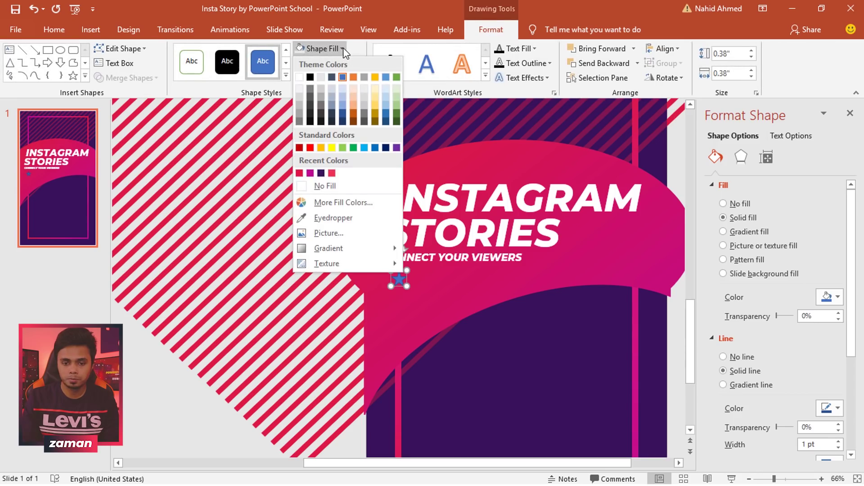
left_click(299, 76)
left_click(309, 67)
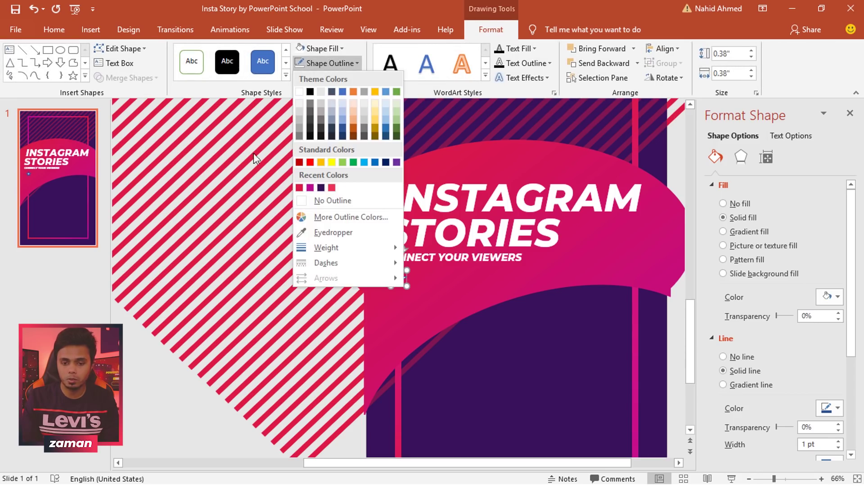
left_click(332, 201)
left_click_drag(399, 277, 463, 283)
scroll(511, 354, "down", 3, "ctrl")
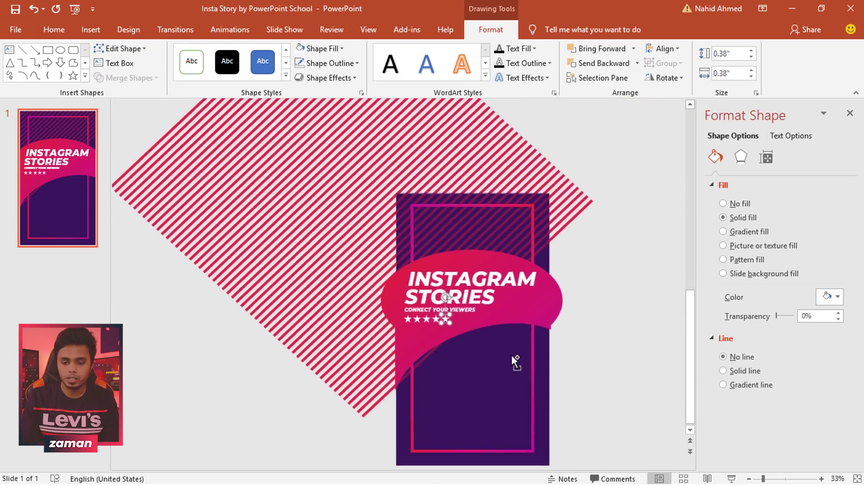
left_click(543, 350)
- Copy the INSTAGRAM heading box up to the top of the story card
left_click(531, 289)
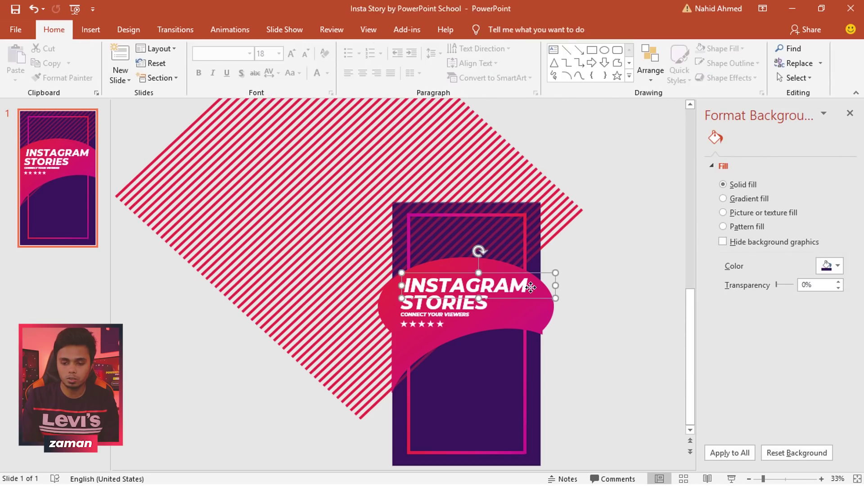
double_click(531, 289)
left_click_drag(531, 289, 536, 243, "ctrl")
- Make the copy a centred #POWERPOINTSCHOOL label at size 24, positioned near the top
double_click(505, 253)
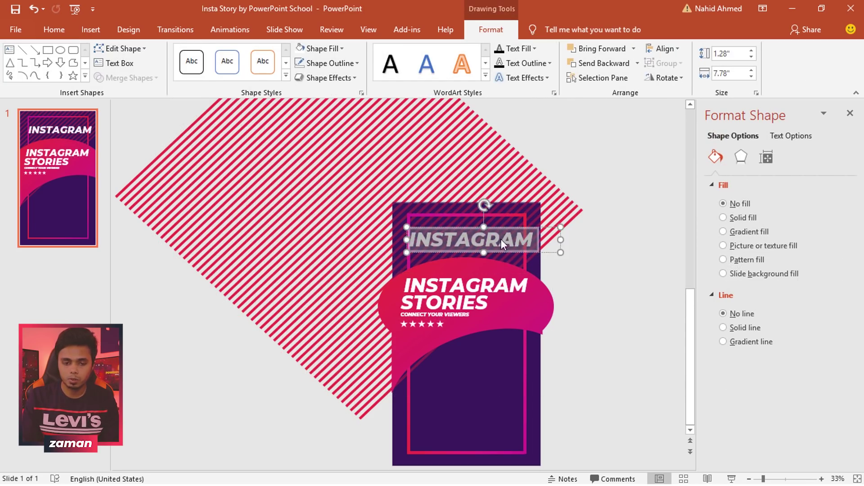
left_click(54, 29)
left_click(269, 53)
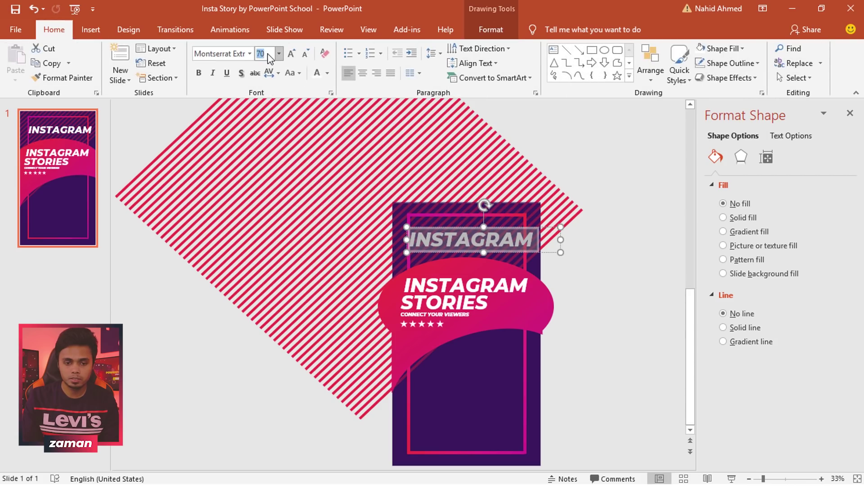
type("24")
key("Return")
type("#POWERPOINTSCHOOL")
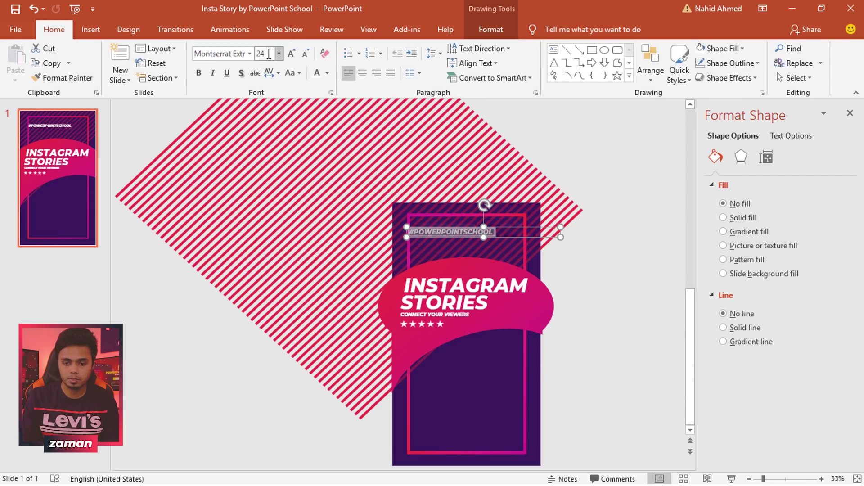
left_click(363, 73)
left_click_drag(522, 238, 506, 243)
left_click(612, 280)
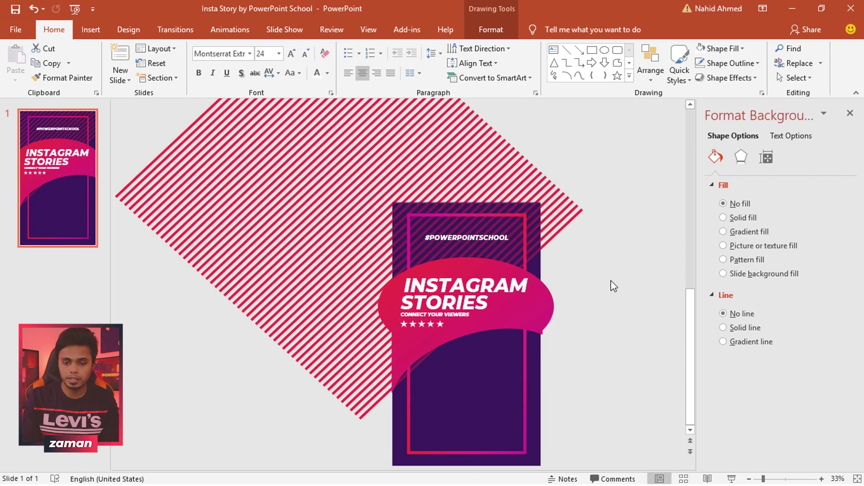
- Insert the COLORFUL picture and enlarge it to about 7 by 10.5 inches
left_click(849, 114)
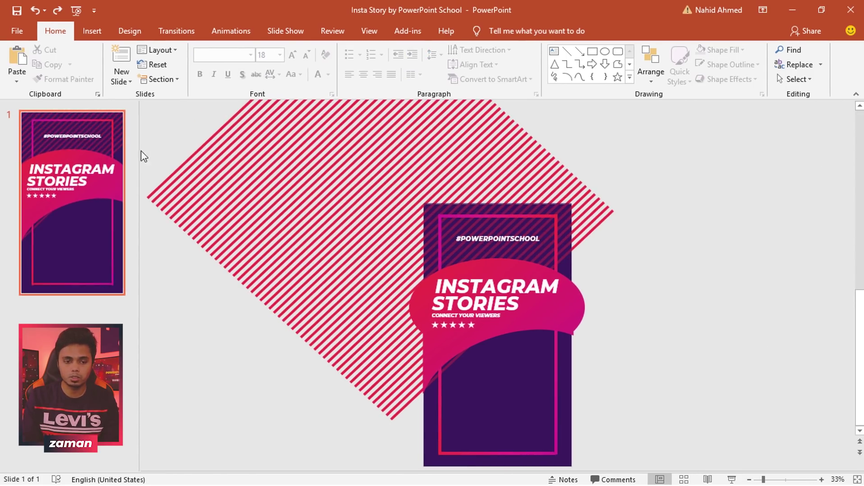
left_click(92, 31)
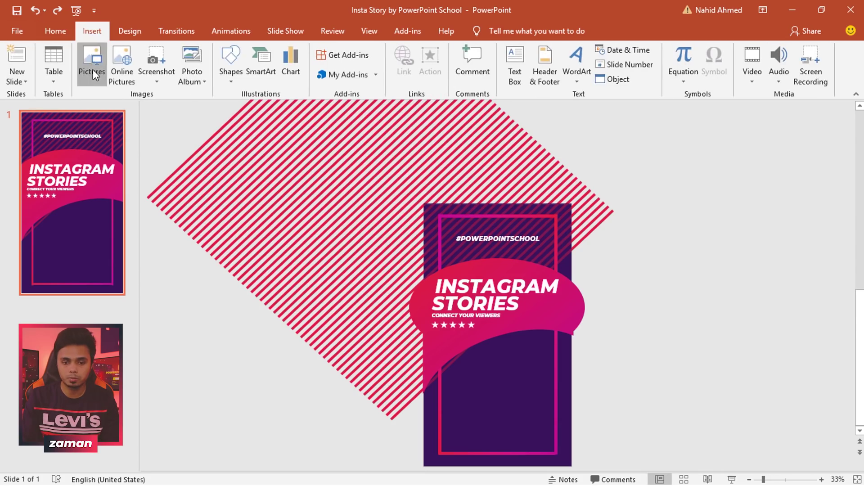
left_click(93, 73)
left_click(375, 113)
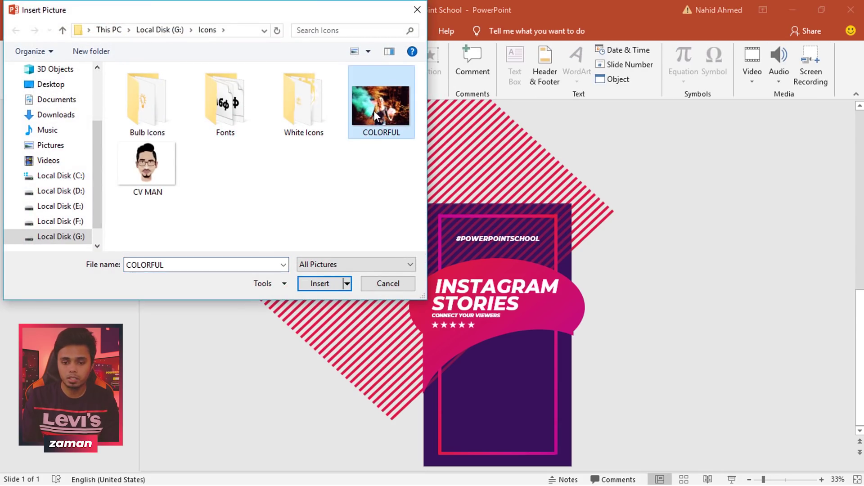
left_click(333, 281)
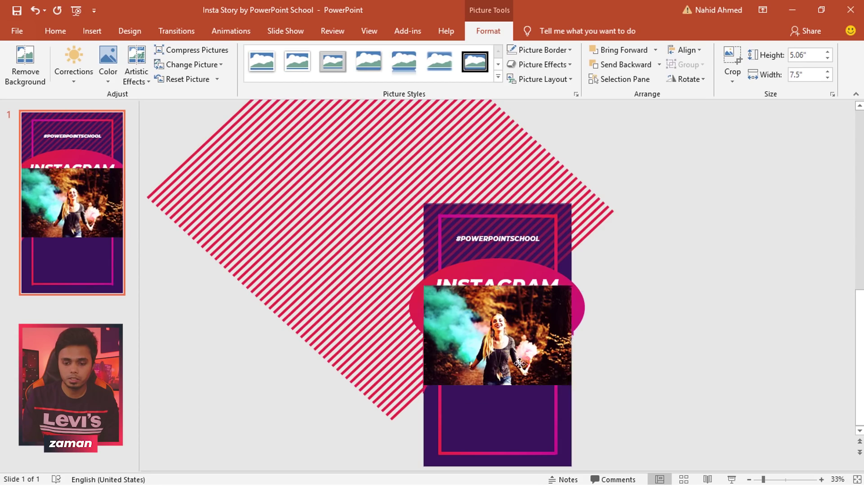
left_click_drag(521, 357, 506, 399)
left_click_drag(557, 428, 589, 443)
- Send the COLORFUL picture to the back and place it in the card's lower area
right_click(558, 415)
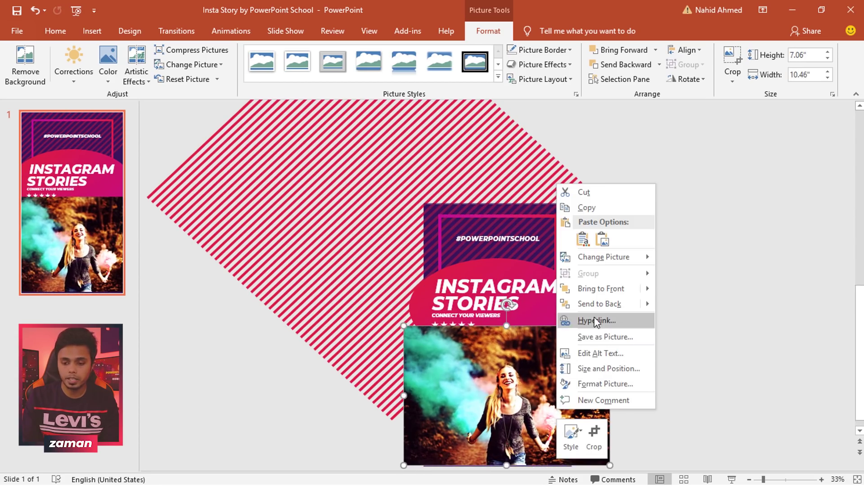
left_click(599, 304)
left_click_drag(592, 370, 578, 369)
- Send the striped diamond shape to the back, behind the pictures
left_click(344, 312)
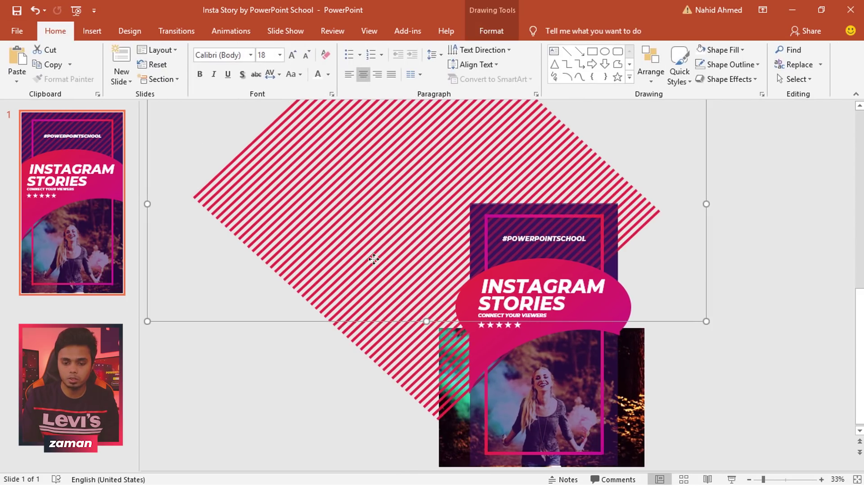
right_click(374, 261)
left_click(405, 363)
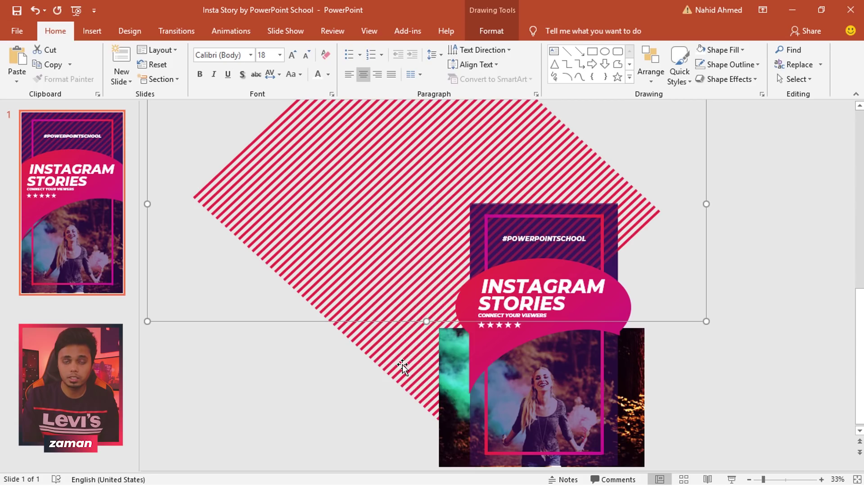
left_click(754, 328)
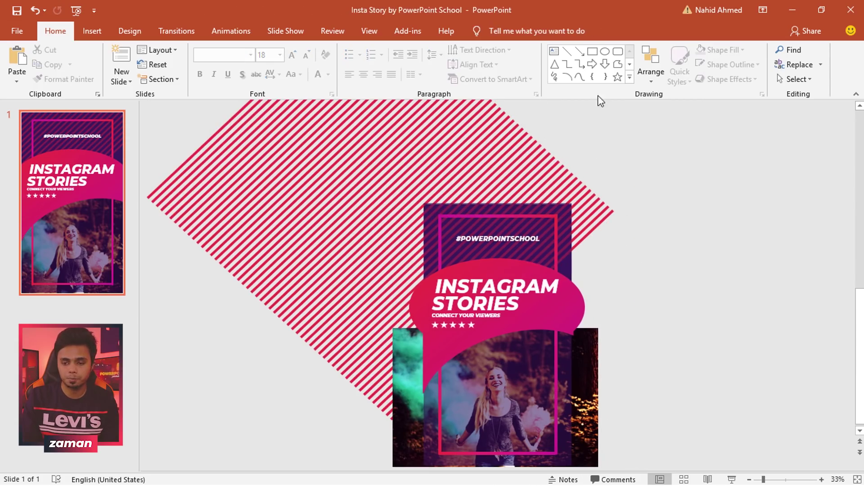
- Draw a rounded rectangle bar across the lower photo with no outline
left_click(618, 53)
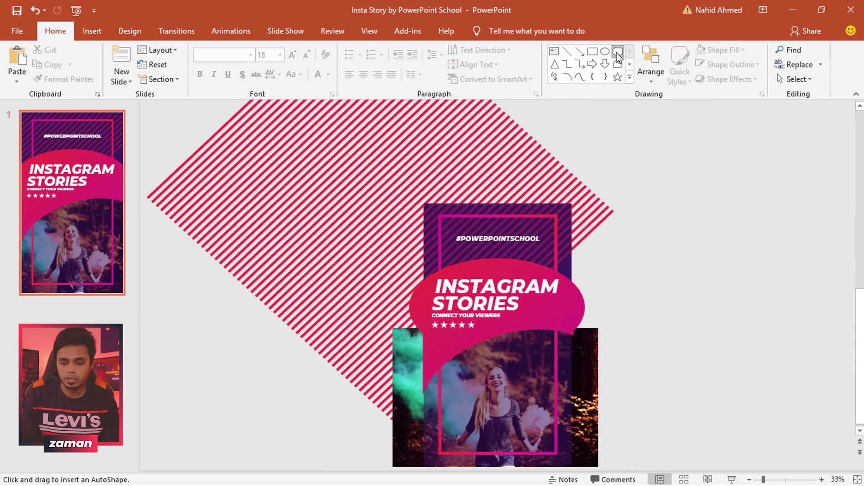
left_click_drag(468, 425, 547, 444)
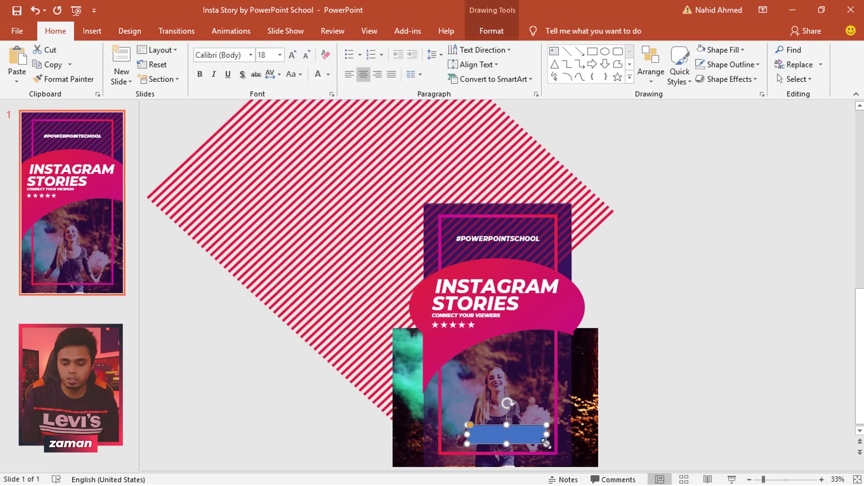
left_click(489, 35)
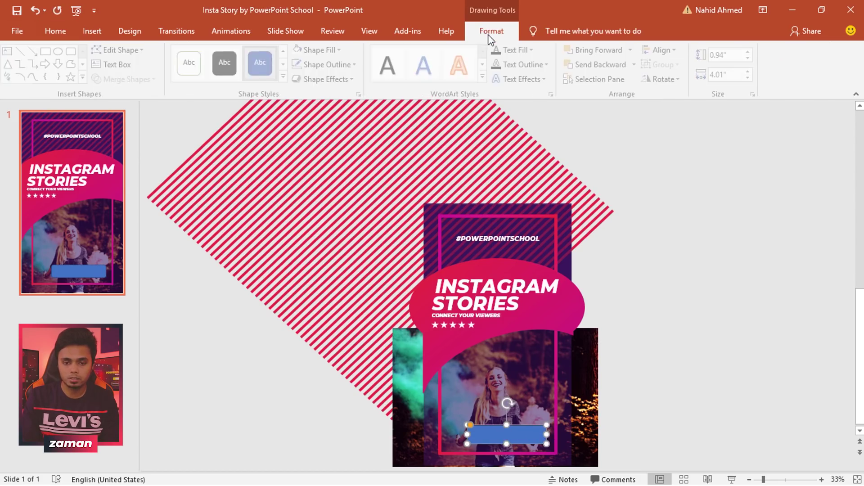
left_click(346, 64)
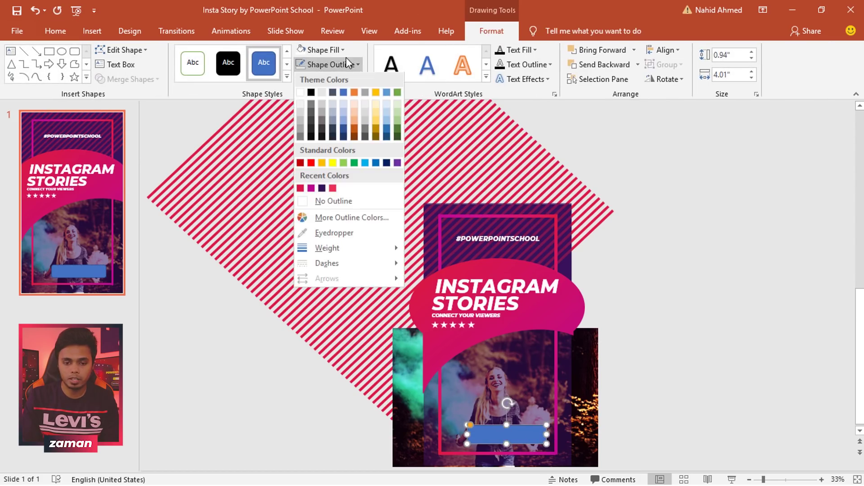
left_click(301, 200)
- Give the bar a gradient fill and nudge it slightly left
left_click(362, 94)
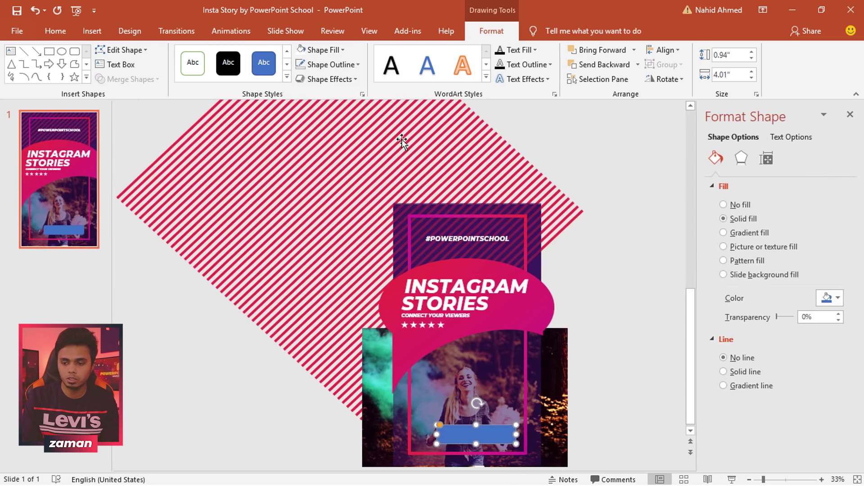
left_click(733, 232)
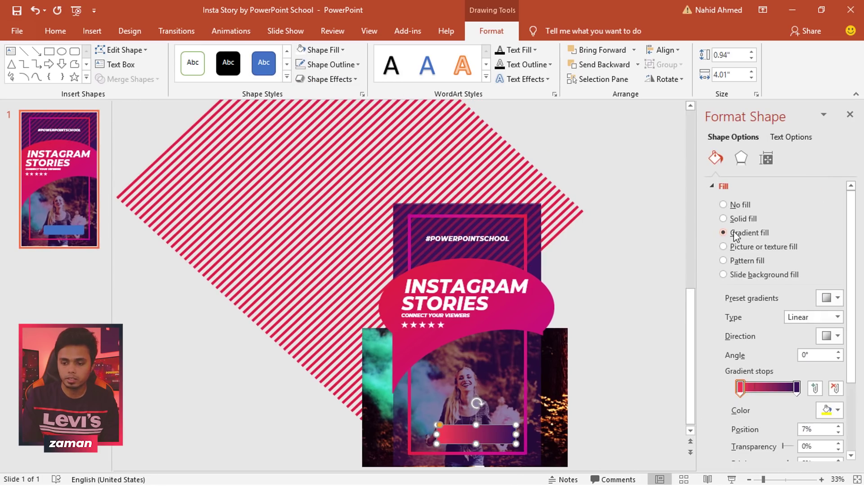
left_click(848, 118)
scroll(665, 383, "up", 5)
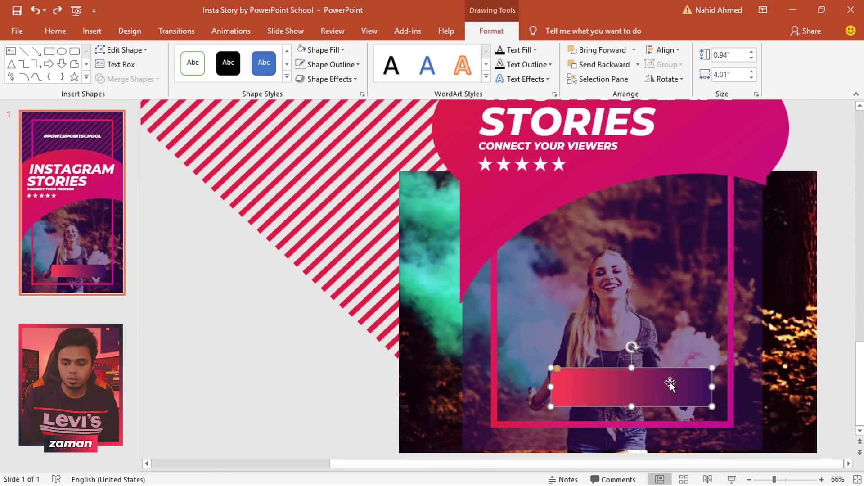
left_click_drag(664, 383, 649, 381)
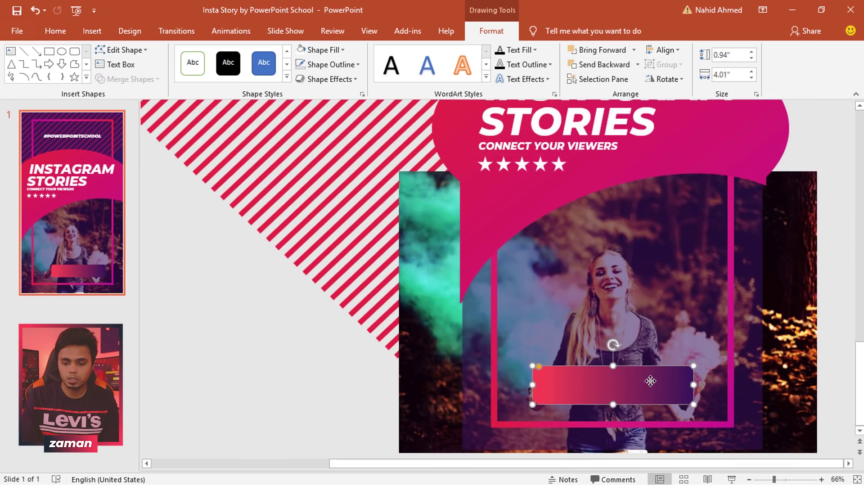
left_click(11, 52)
- Add centred 'SWIPE UPWARD' text in Montserrat, two sizes larger, over the gradient bar
mouse_move(521, 372)
left_mouse_down()
mouse_move(598, 392)
mouse_move(704, 401)
left_mouse_up()
type("SWIPE UPWARD")
key("ctrl+a")
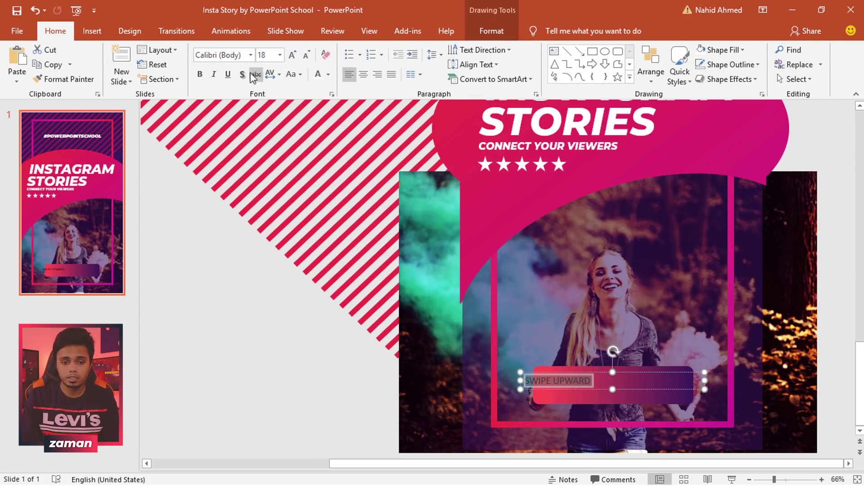
type("Mo")
key("Return")
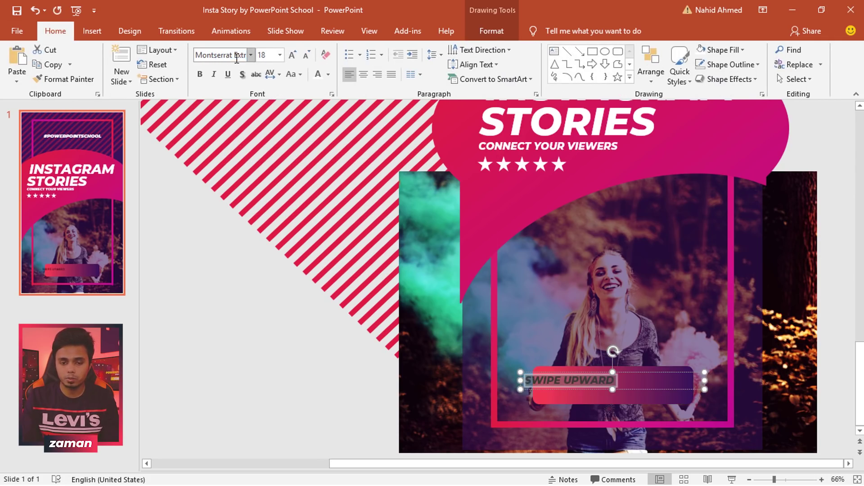
left_click(363, 74)
left_click(292, 55)
left_click(292, 56)
key("Escape")
key("Escape")
- Move the text onto the bar and group the two together
left_click_drag(691, 375, 674, 399)
left_click(665, 397, "shift")
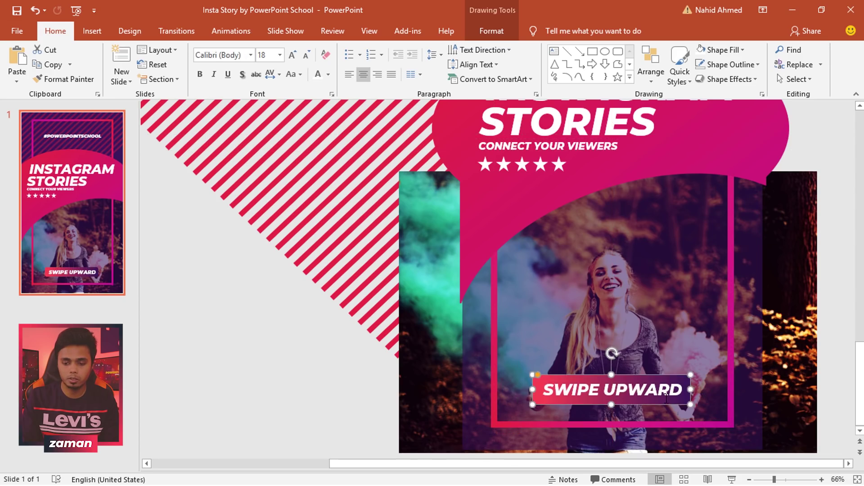
key("ctrl+g")
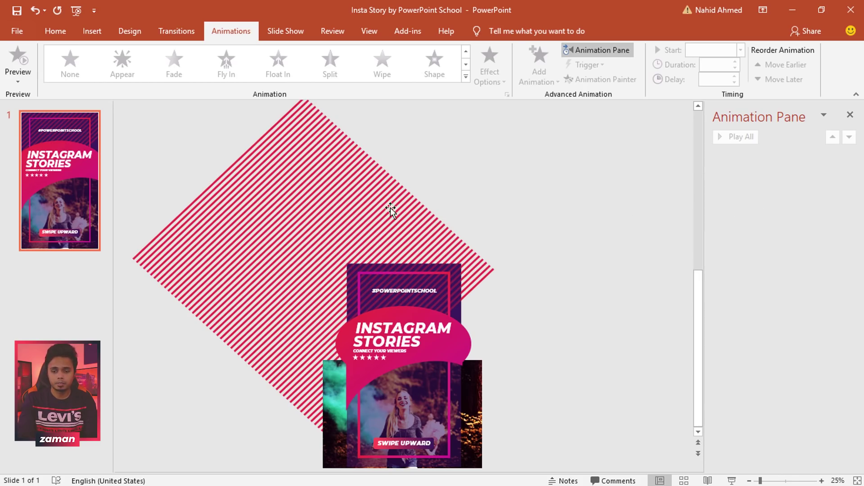
- Apply a Lines motion path running to the right on the striped diamond
left_click(314, 227)
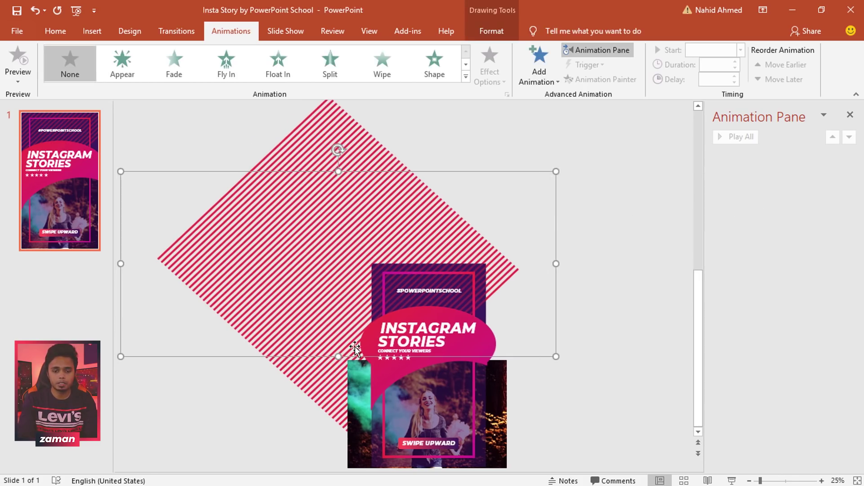
left_click(539, 83)
scroll(581, 241, "down", 4)
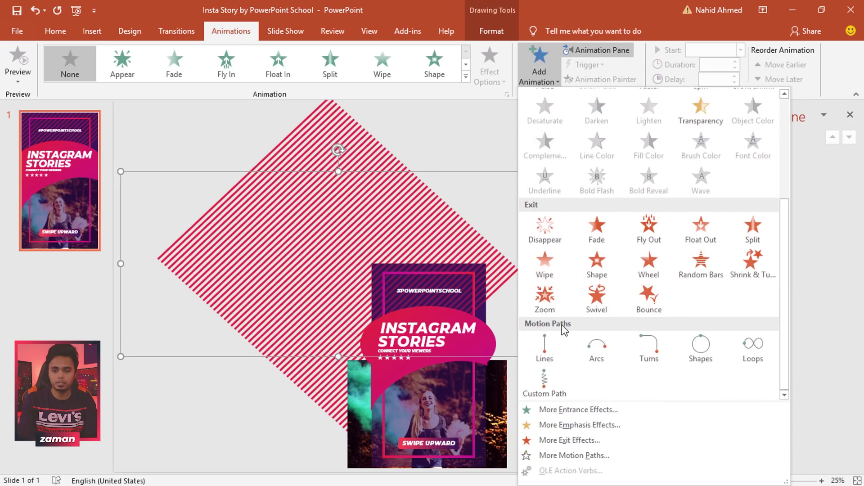
left_click(546, 352)
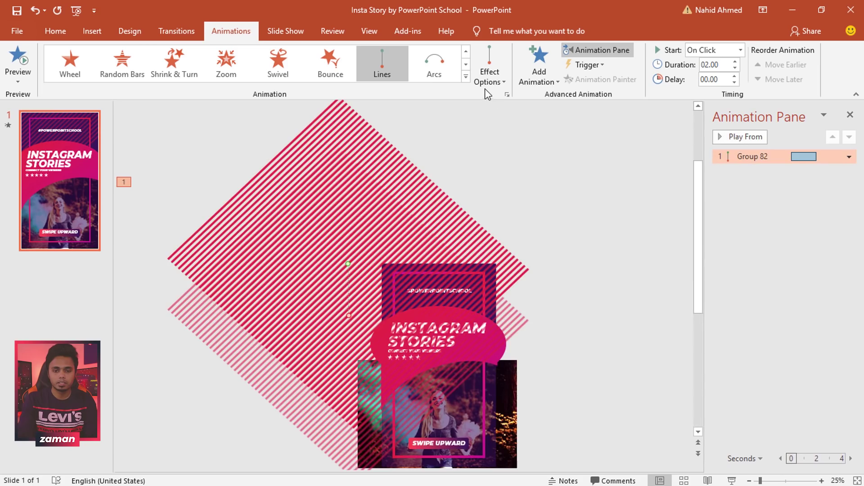
left_click(487, 83)
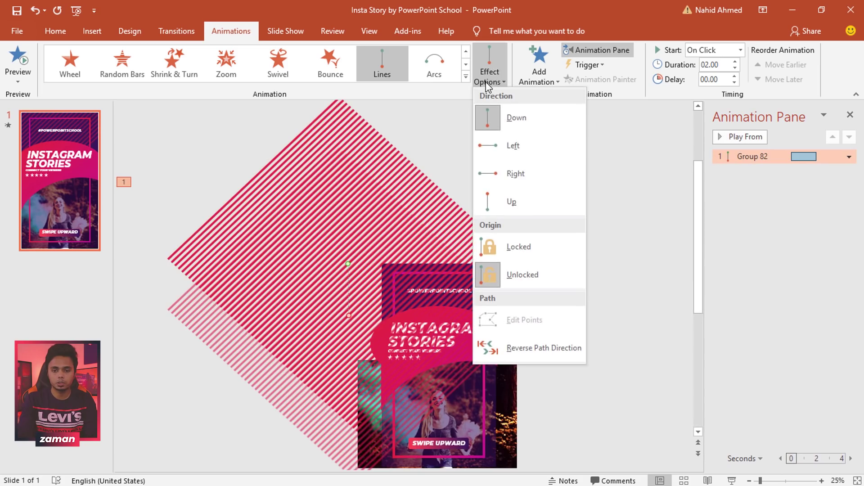
left_click(514, 178)
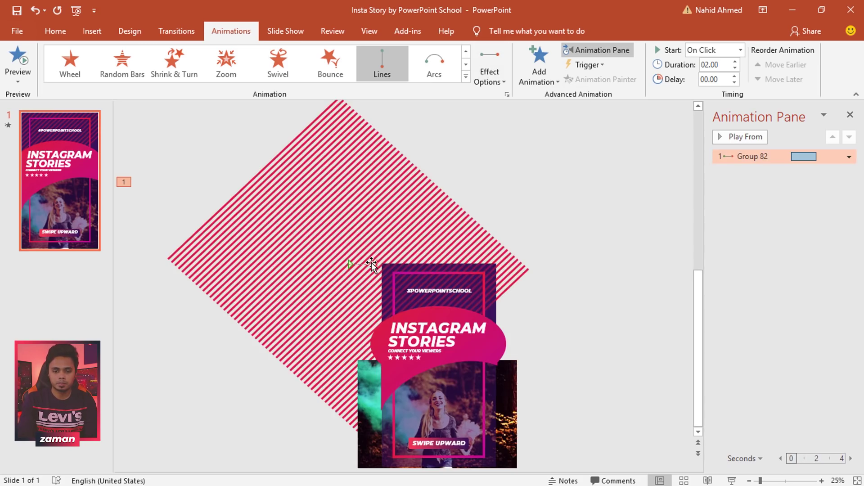
- Lengthen the motion path further right and set its duration to 10 seconds
left_click_drag(377, 264, 499, 265)
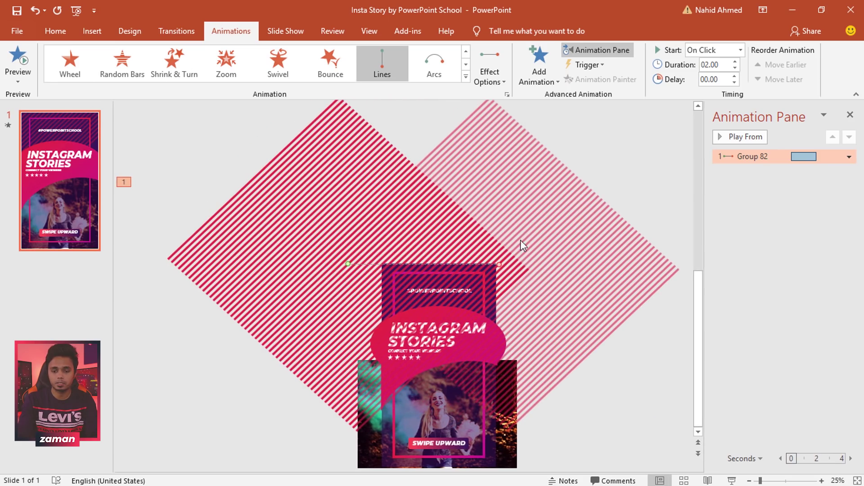
left_click(723, 63)
type("10")
left_click(666, 140)
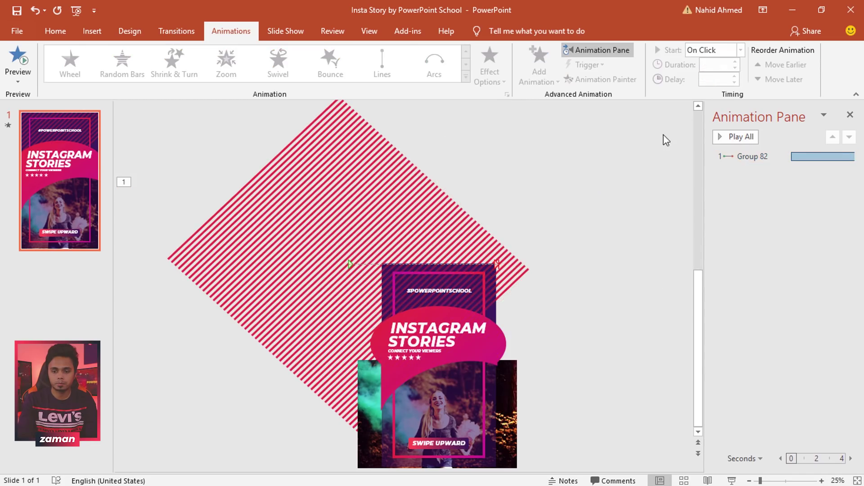
- Give the story picture a Grow/Shrink emphasis starting With Previous, lasting 10.00 seconds
left_click(511, 396)
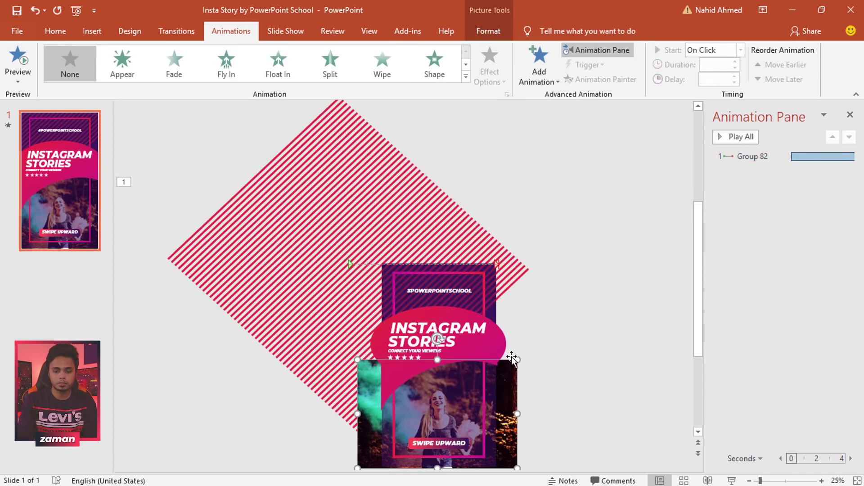
left_click(532, 79)
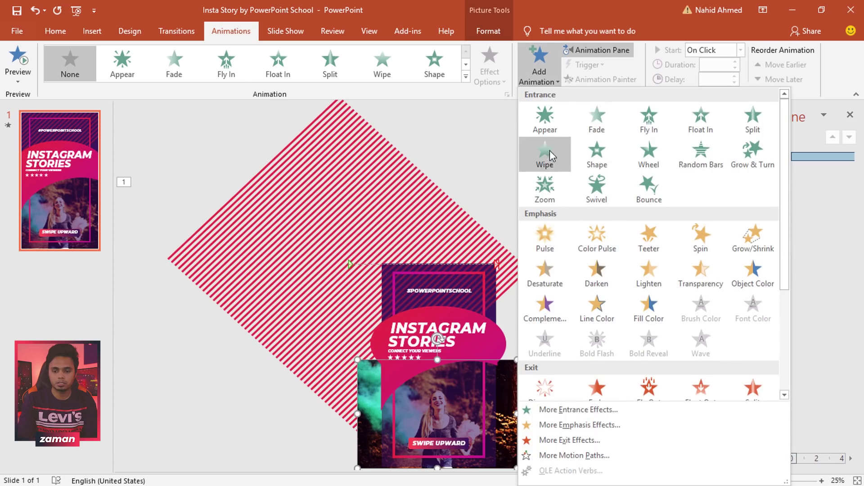
left_click(754, 239)
left_click(731, 51)
left_click(732, 78)
left_click(719, 64)
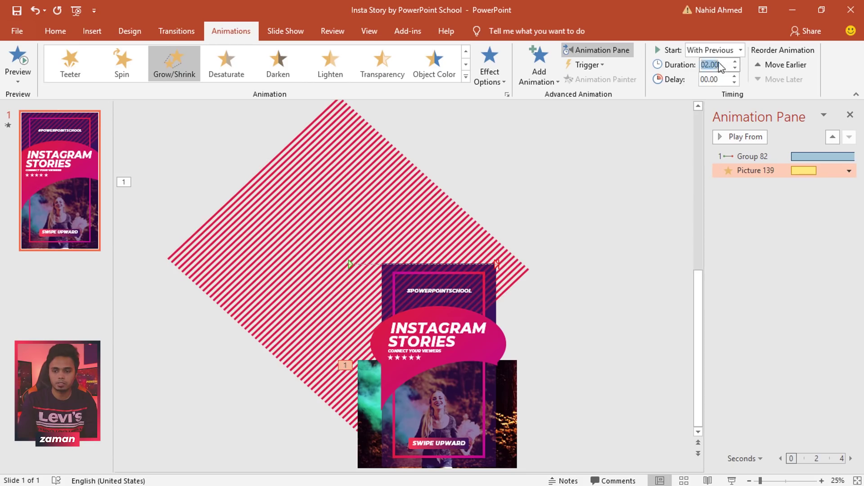
type("10.00")
left_click(549, 221)
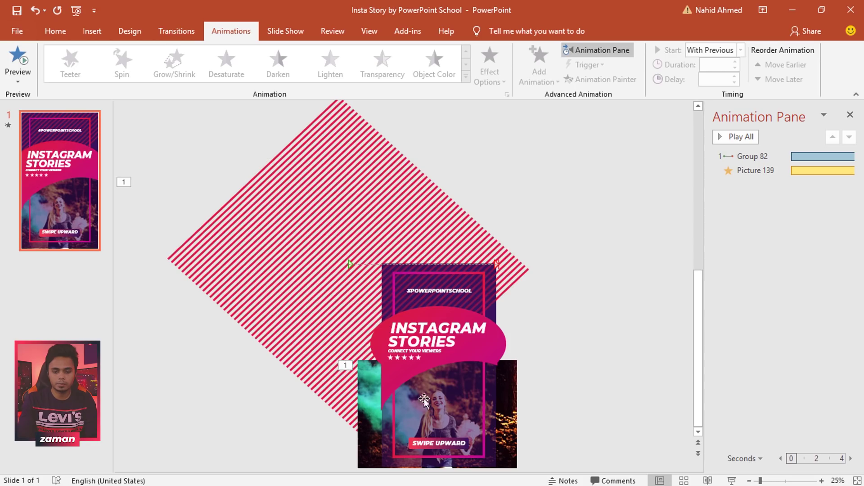
left_click(393, 415)
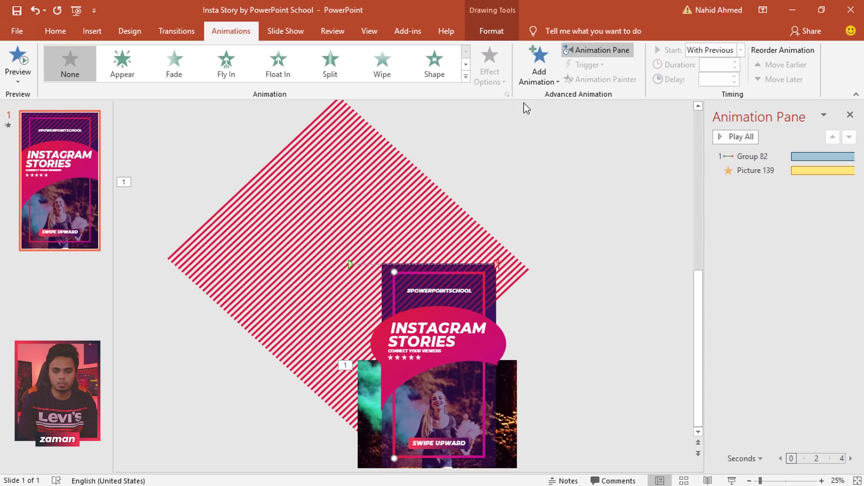
- Add a Wipe entrance to the vertical line, With Previous, 0.75 seconds long
left_click(535, 76)
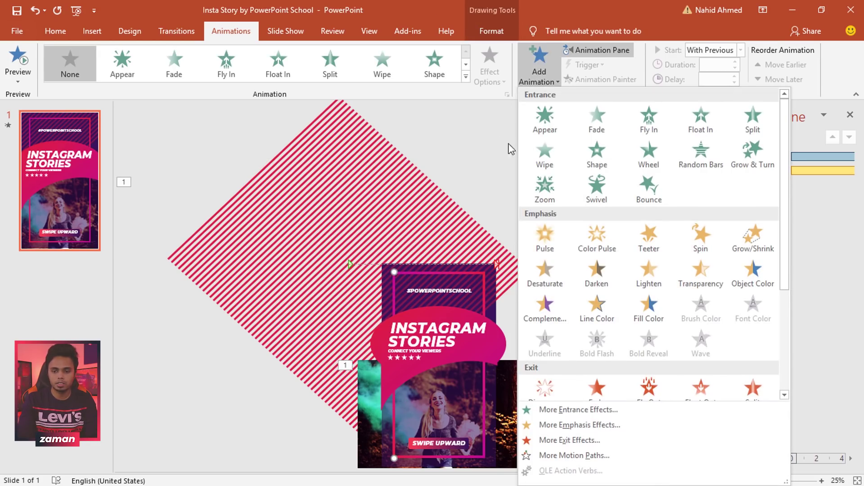
left_click(544, 155)
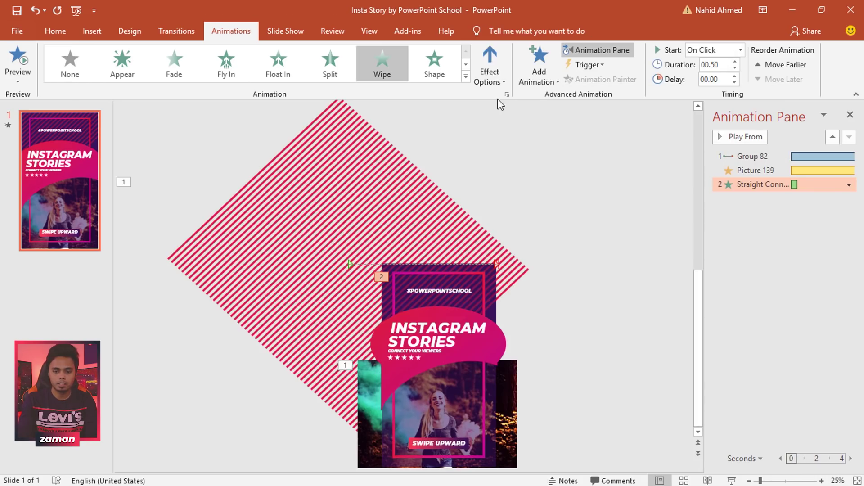
left_click(488, 81)
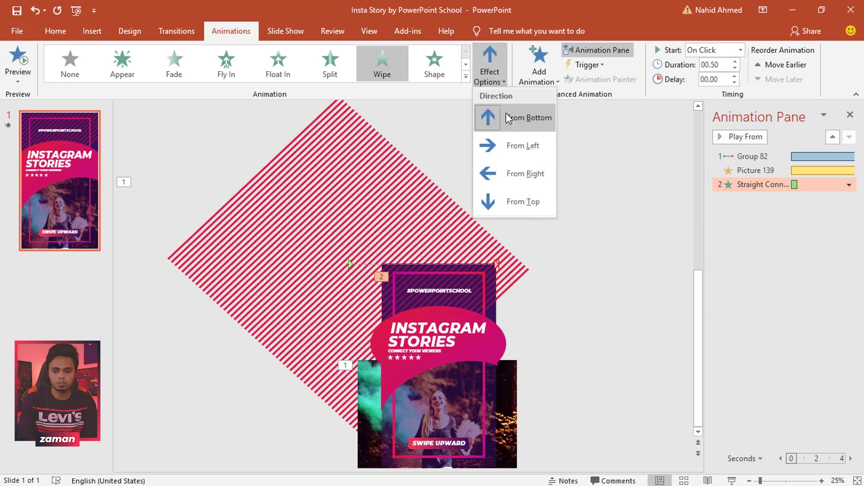
left_click(490, 79)
left_click(706, 54)
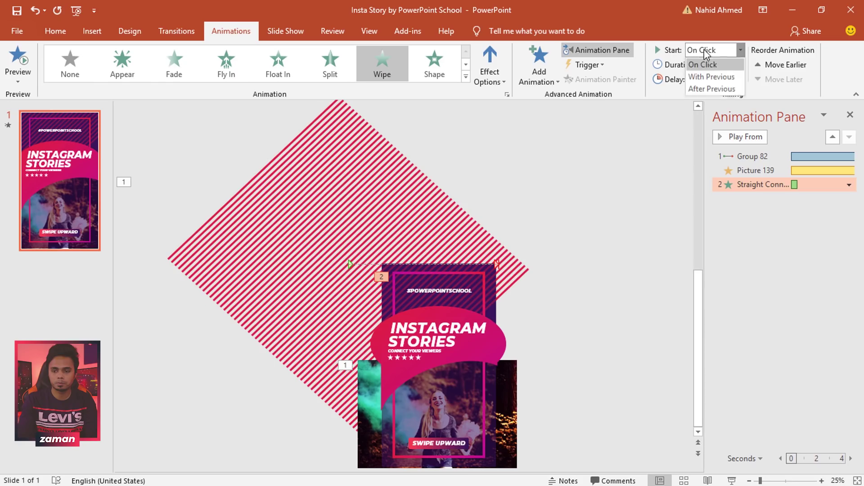
left_click(712, 77)
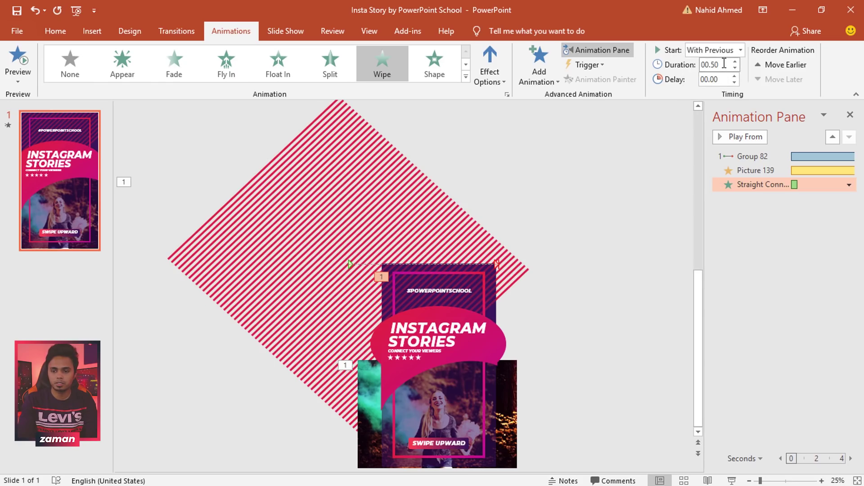
left_click(724, 64)
type("0.75")
key("Return")
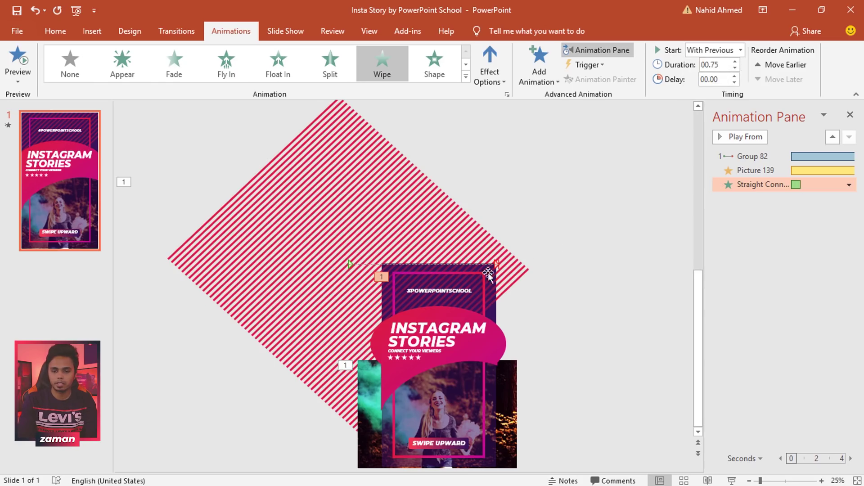
- Wipe in the top border line from the left, With Previous, 0.75 s, delay 0.75 s
left_click(437, 274)
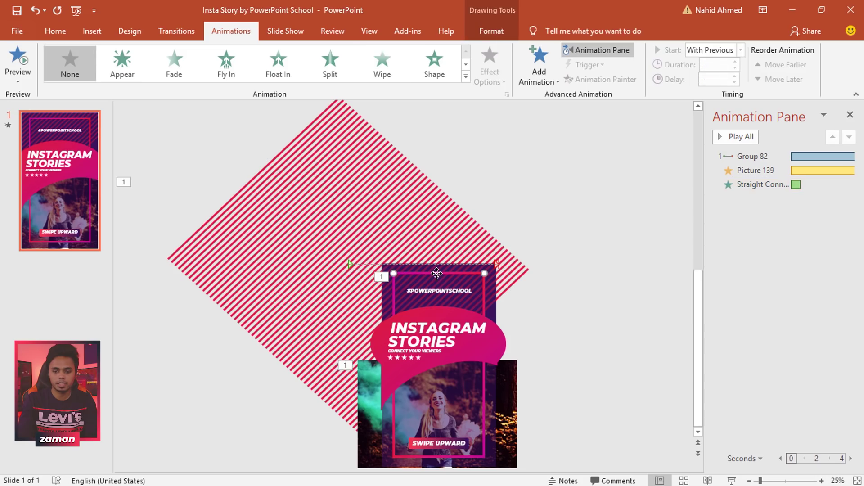
left_click(538, 72)
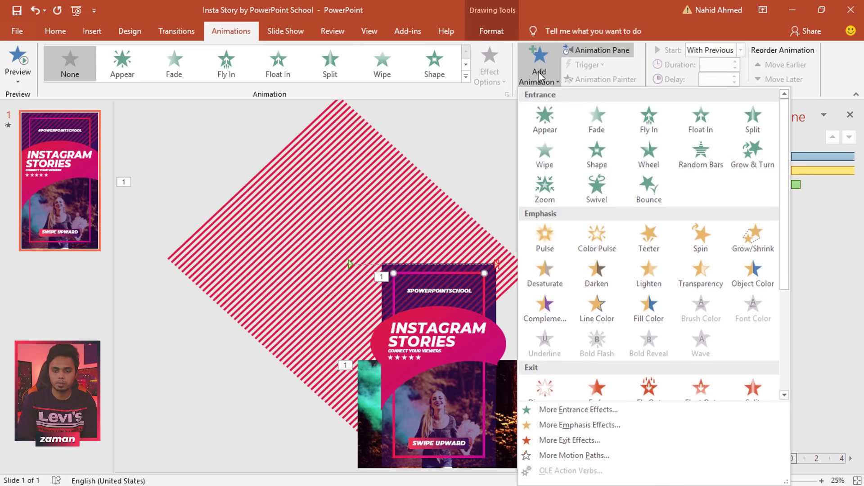
left_click(538, 165)
left_click(492, 80)
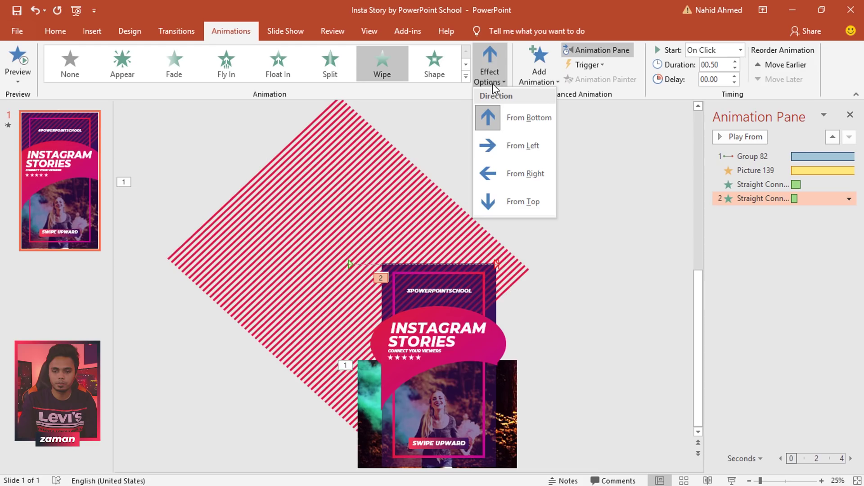
left_click(520, 149)
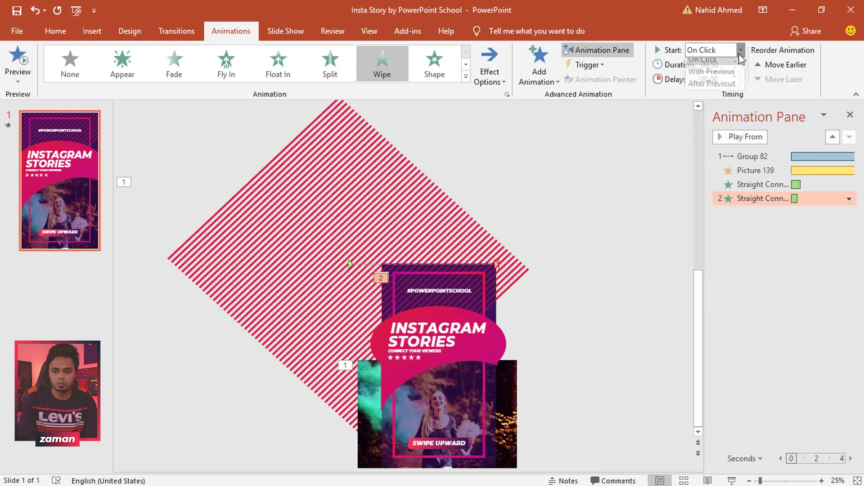
left_click(729, 74)
left_click(735, 61)
left_click(735, 77)
left_click(735, 77)
left_click(735, 76)
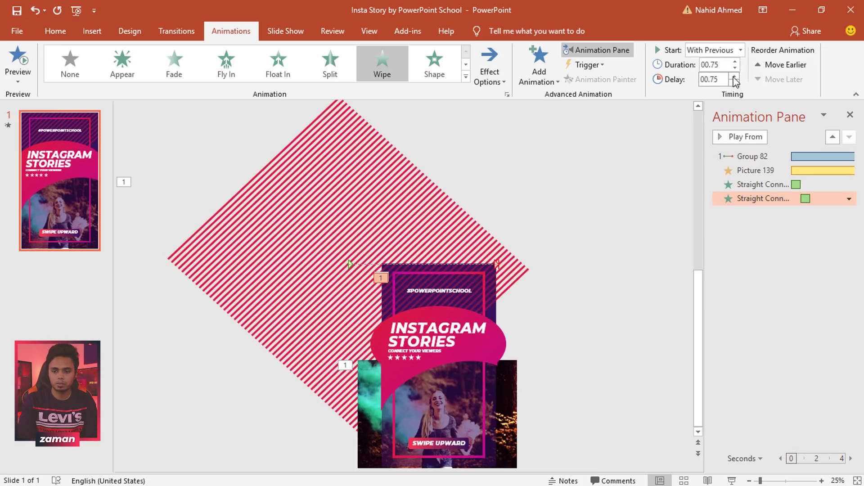
- Wipe in the right border line from the top, With Previous, 0.75 s, delay 1.50 s
left_click(483, 310)
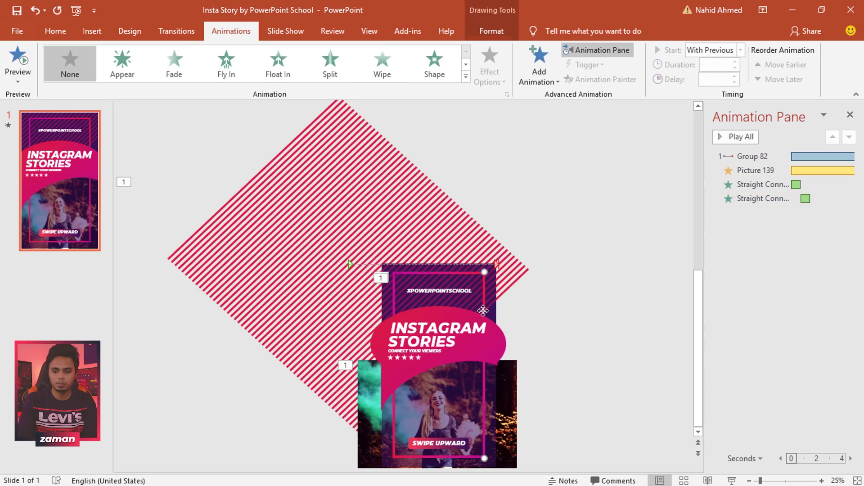
left_click(536, 81)
left_click(547, 153)
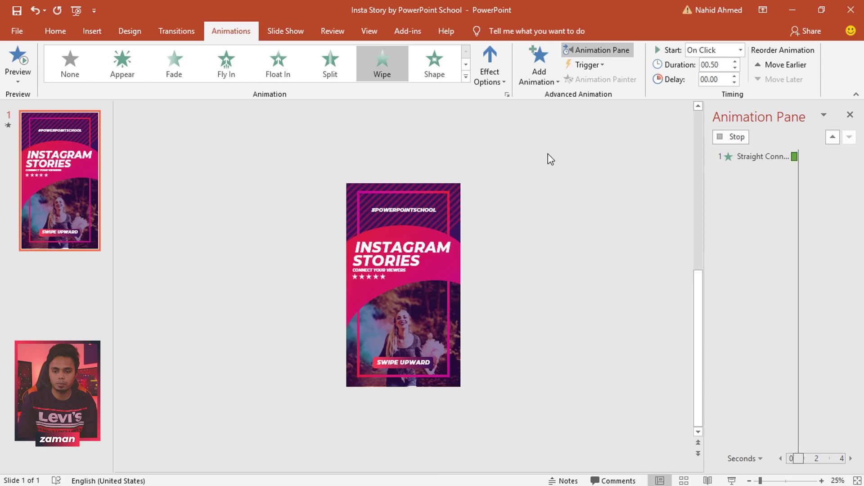
left_click(490, 84)
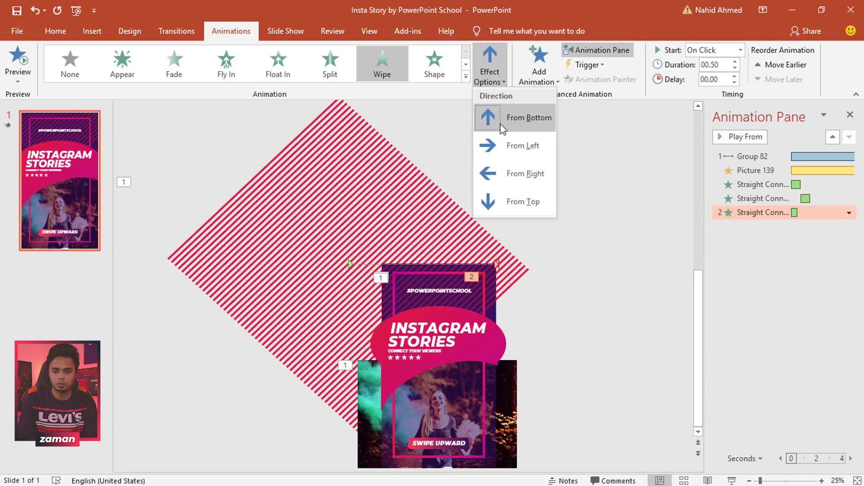
left_click(522, 201)
left_click(740, 50)
left_click(734, 75)
triple_click(734, 76)
left_click(735, 61)
left_click(734, 75)
left_click(734, 76)
left_click(734, 76)
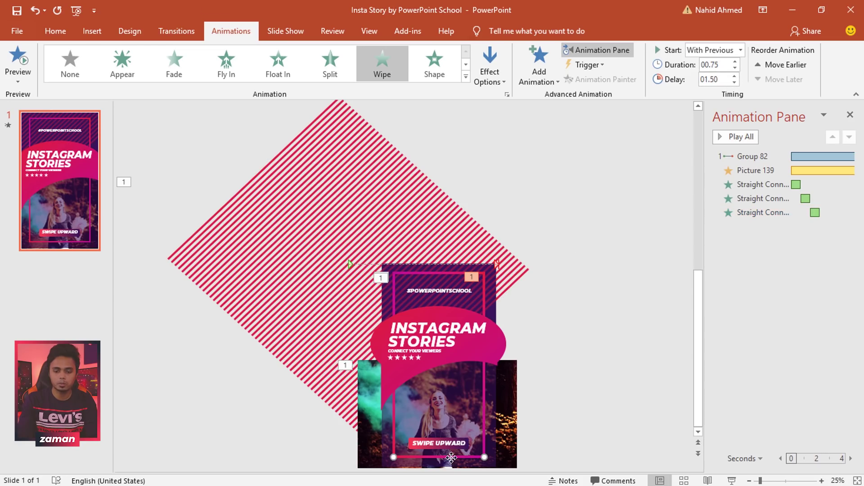
- Wipe in the bottom border line from the right, With Previous, 0.75 s, delay 2.25 s
left_click(456, 457)
left_click(540, 79)
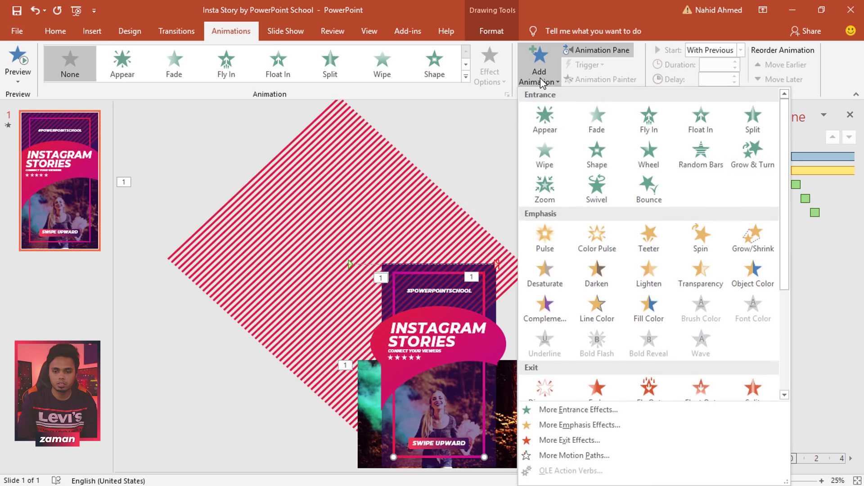
left_click(540, 155)
left_click(505, 87)
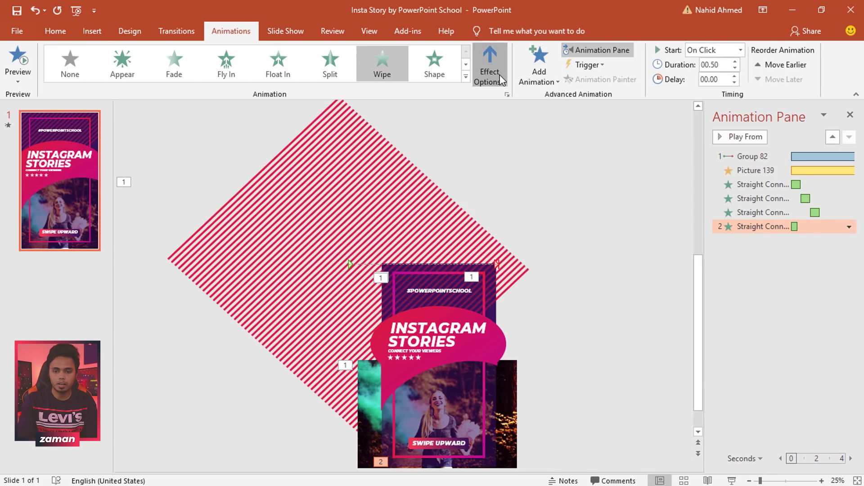
left_click(542, 174)
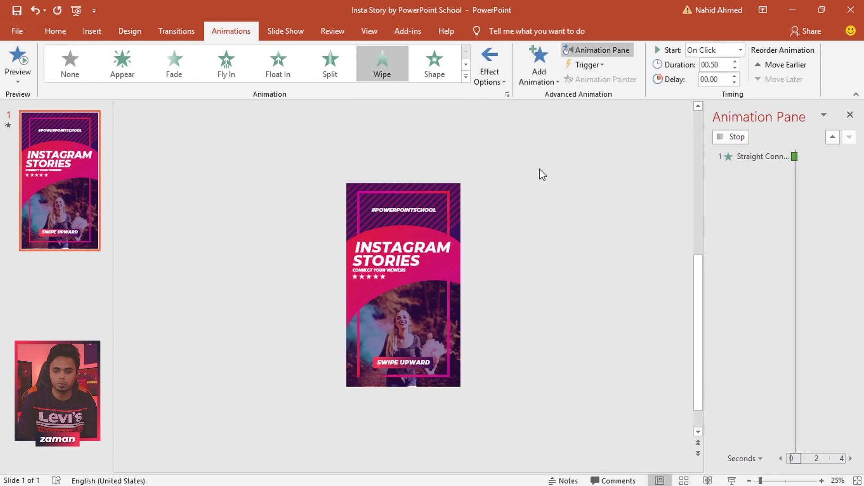
left_click(740, 50)
left_click(711, 77)
left_click(735, 61)
left_click(735, 77)
left_click(735, 77)
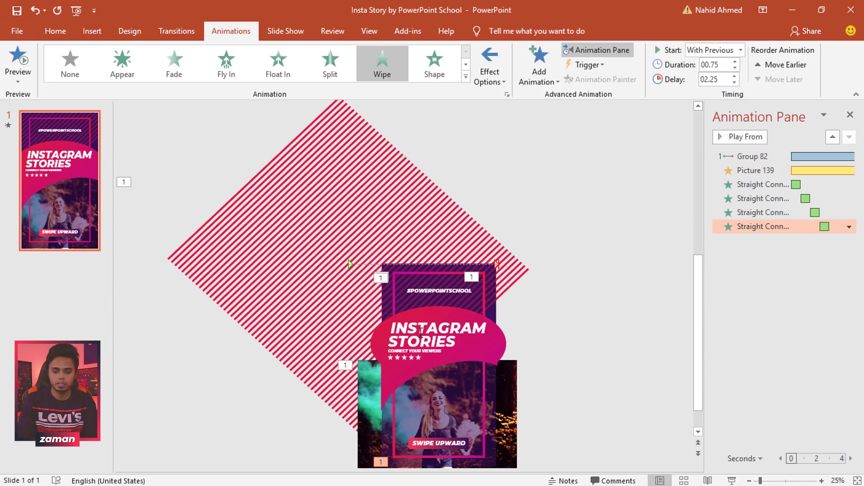
- Add a Fly In entrance from the left to the INSTAGRAM title
left_click(487, 328)
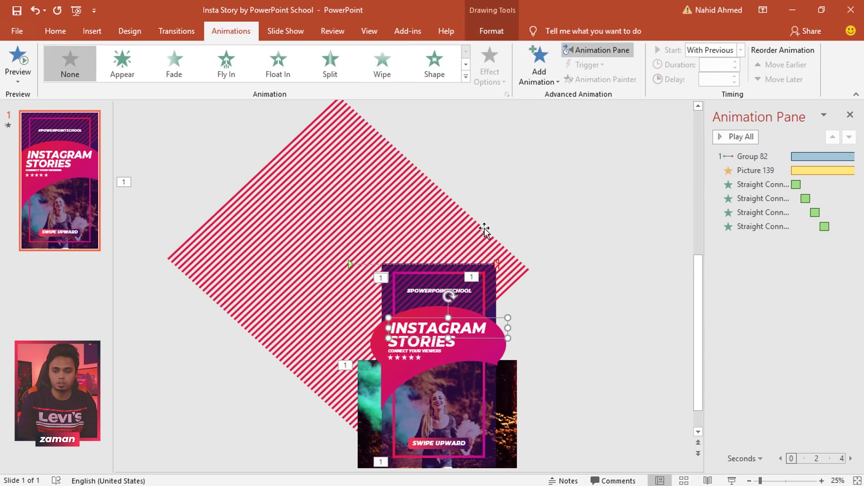
left_click(539, 77)
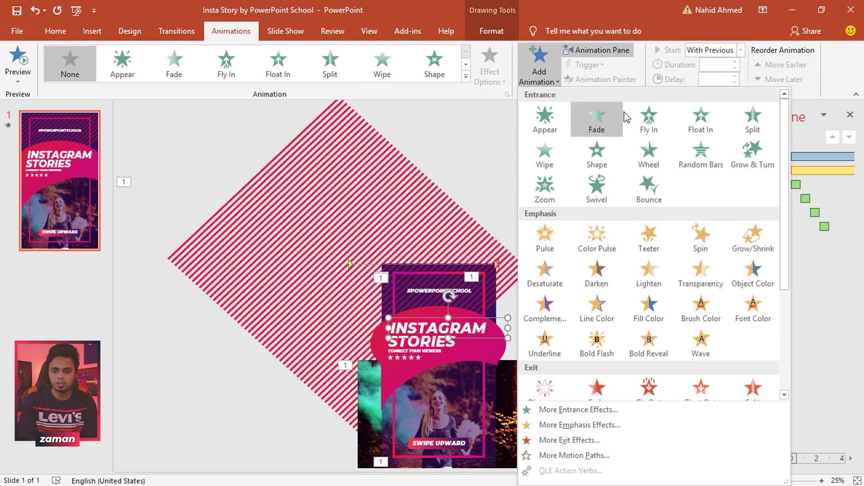
left_click(649, 122)
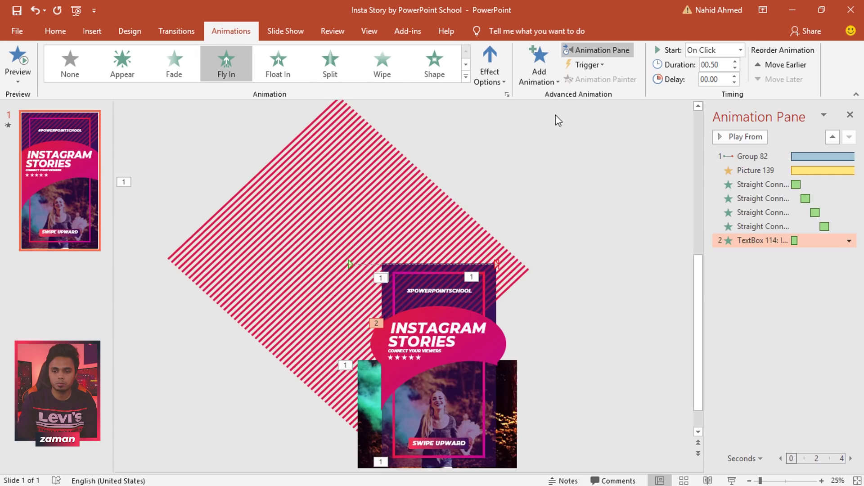
left_click(498, 83)
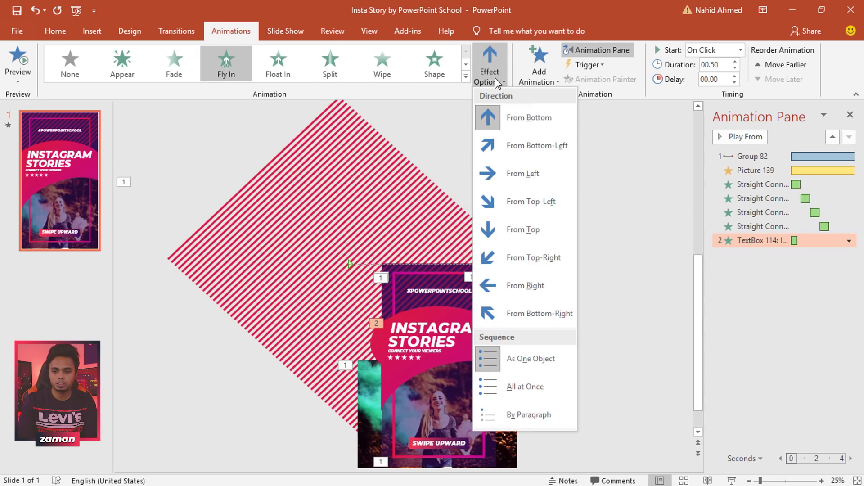
left_click(541, 174)
- Time the title's fly-in With Previous, 1.25 seconds long after a 0.50 second delay
left_click(741, 50)
left_click(734, 76)
left_click(734, 61)
left_click(735, 61)
left_click(724, 80)
key("Return")
- Give the title's fly-in a 1.25 s smooth end in the Fly In effect options
left_click(849, 241)
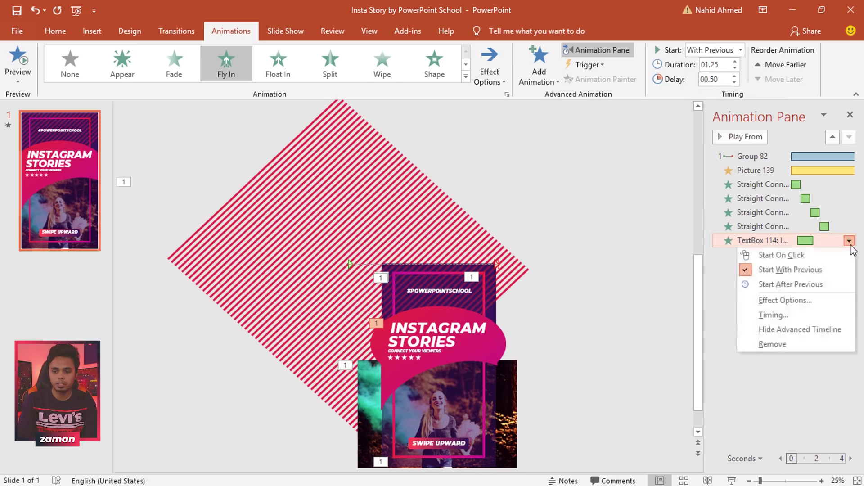
left_click(811, 300)
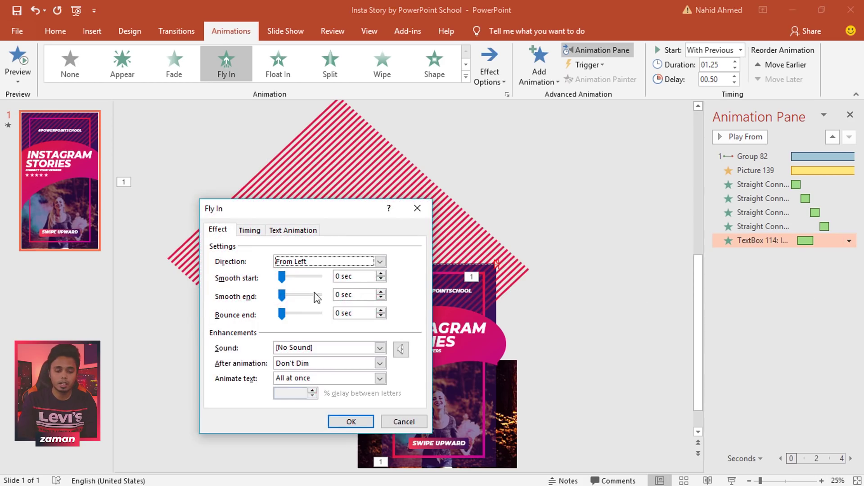
left_click_drag(281, 297, 319, 297)
left_click(351, 421)
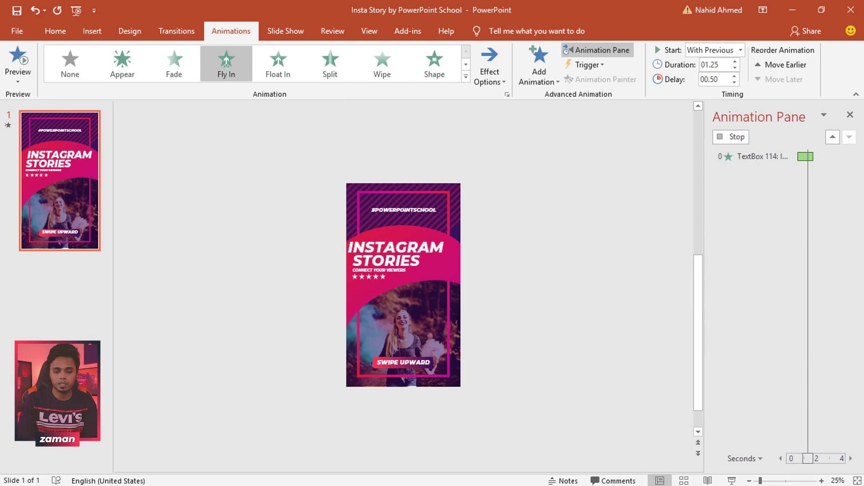
- Give STORIES a Fly In from Right, With Previous, 1.25 s duration, 0.75 s delay
left_click(463, 347)
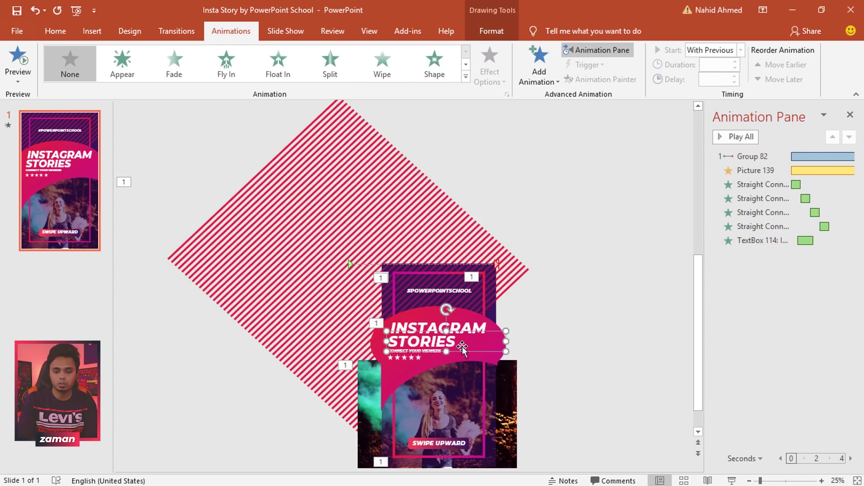
left_click(542, 81)
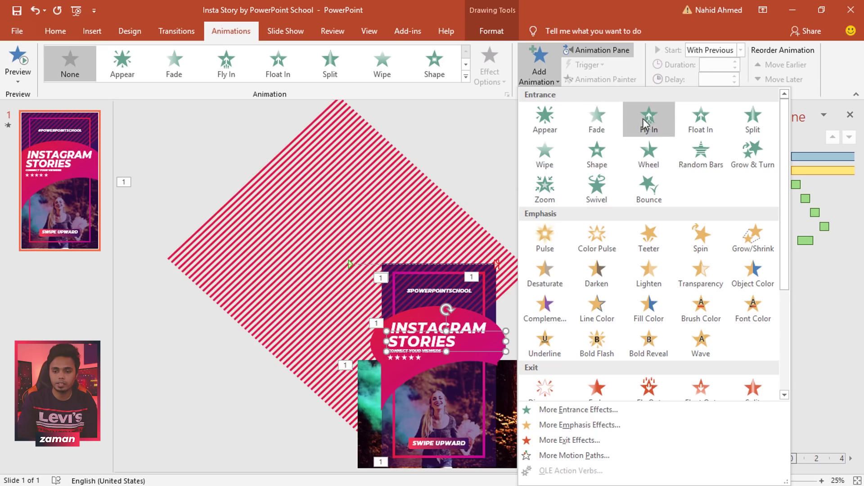
left_click(657, 130)
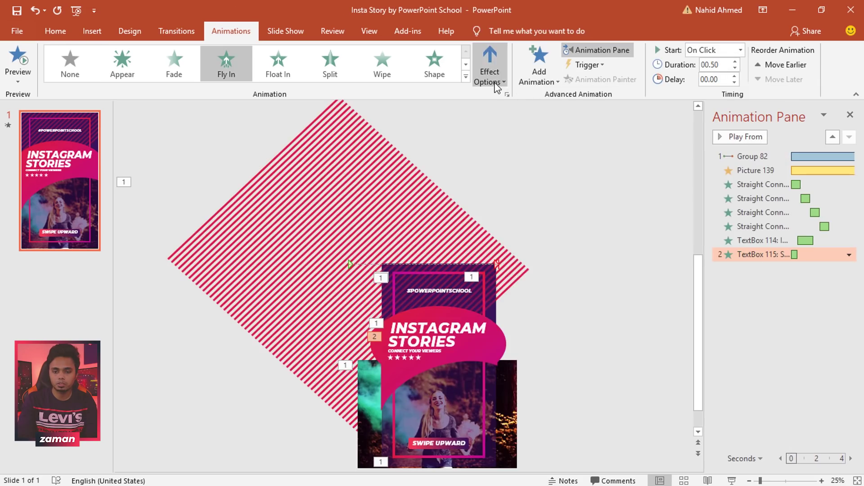
left_click(496, 83)
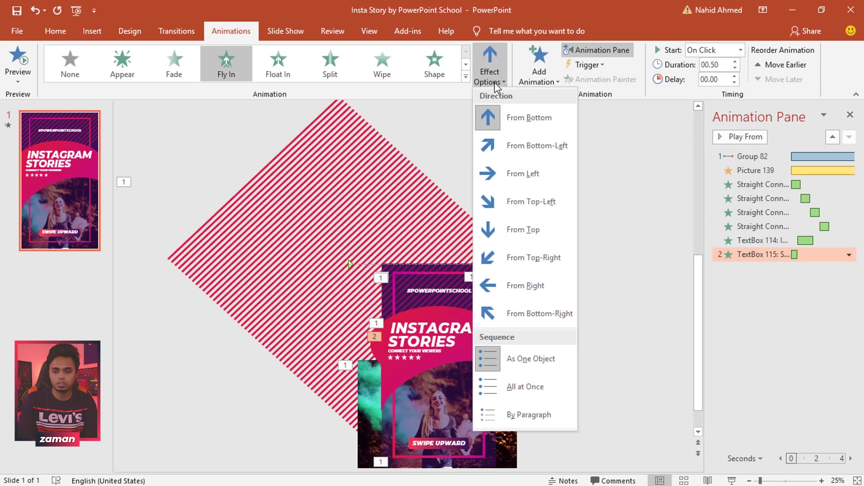
left_click(541, 280)
left_click(740, 50)
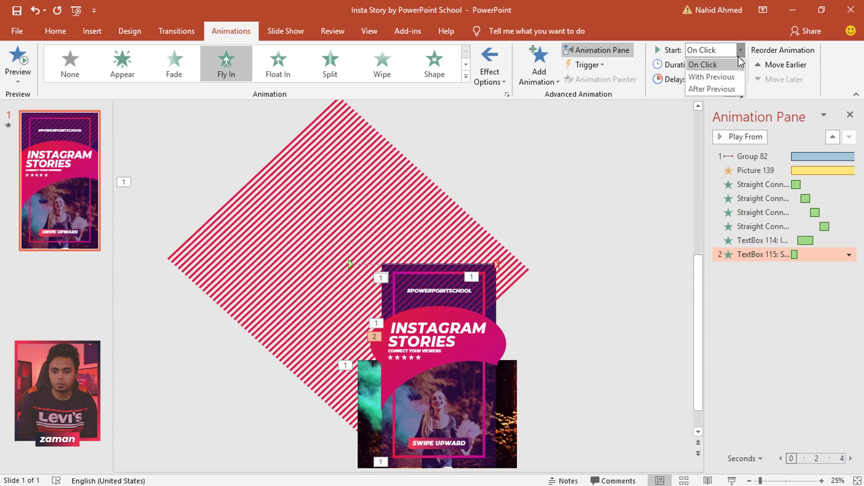
left_click(733, 78)
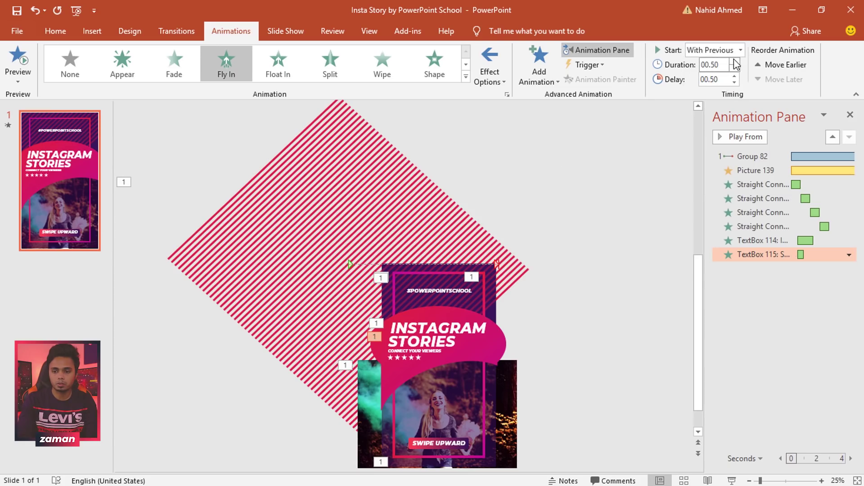
left_click(734, 62)
left_click(734, 61)
left_click(735, 76)
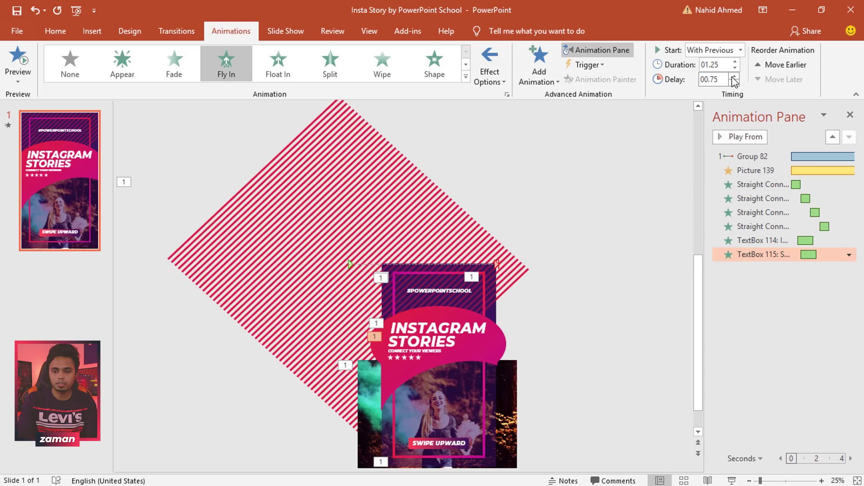
- Set a 1.25 s smooth end on the STORIES fly-in, then select the CONNECT YOUR VIEWERS box
left_click(849, 255)
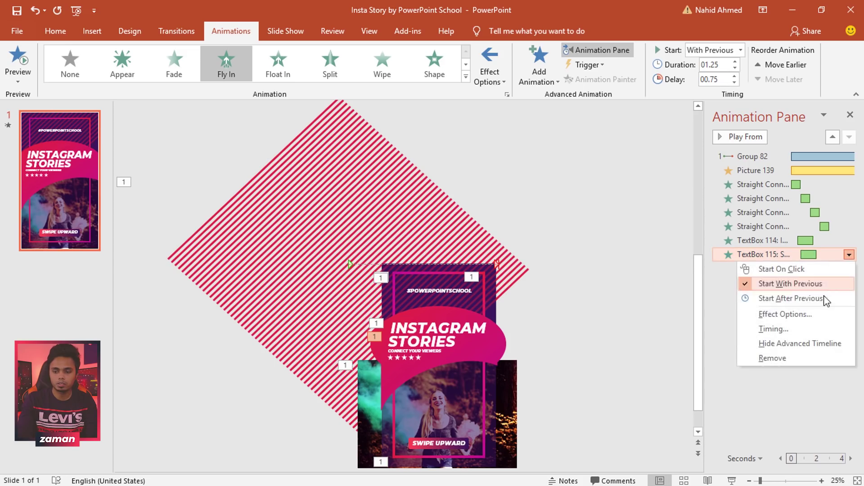
left_click(813, 316)
left_click_drag(283, 296, 332, 306)
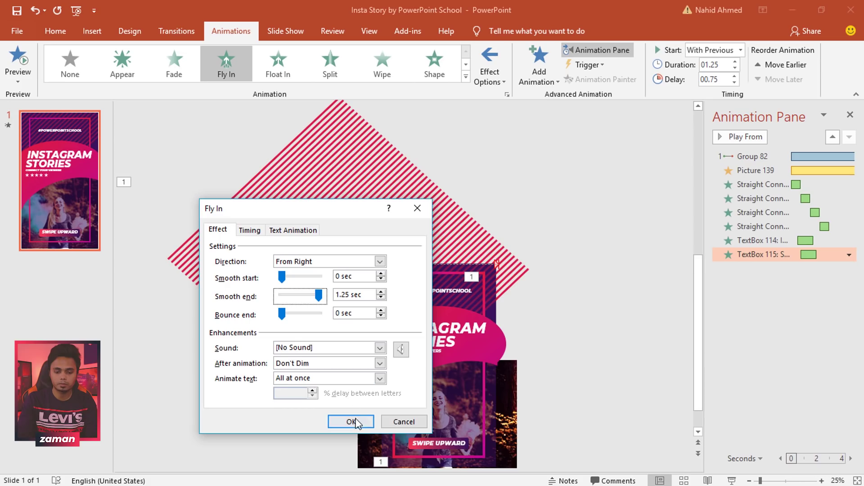
left_click(340, 421)
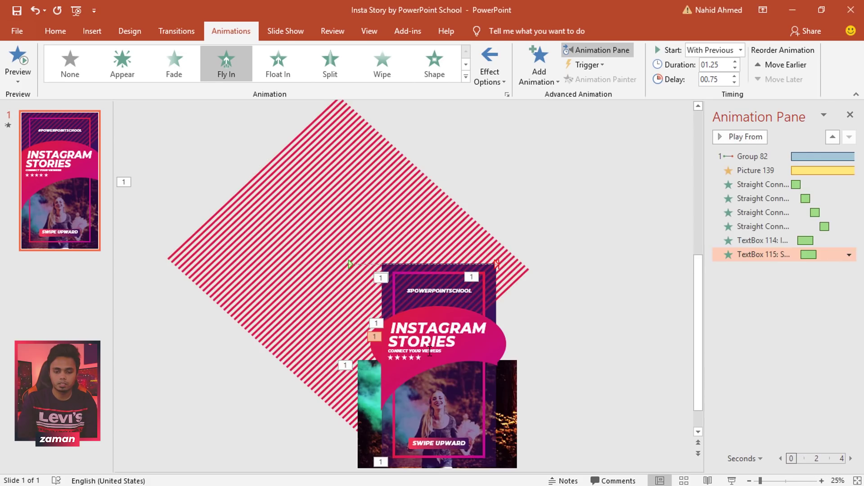
left_click(478, 338)
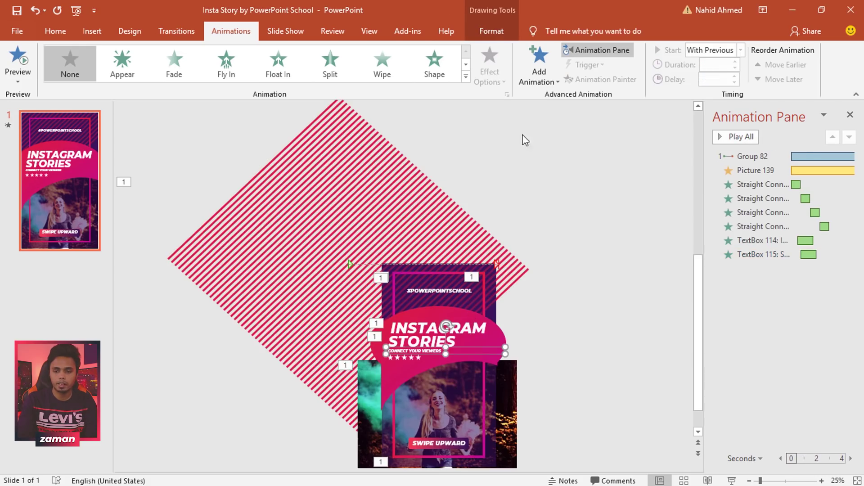
- Give the tagline a Fly In from Left, With Previous, 1.25 s duration, 1 s delay
left_click(542, 77)
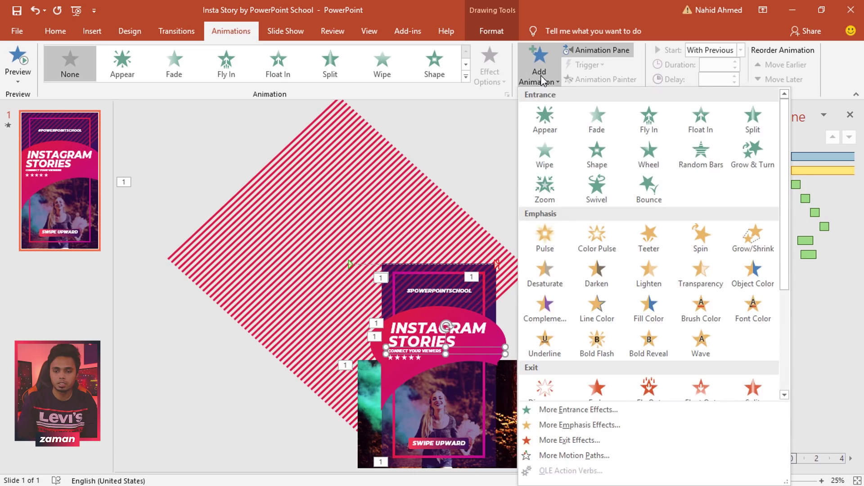
left_click(648, 129)
left_click(490, 74)
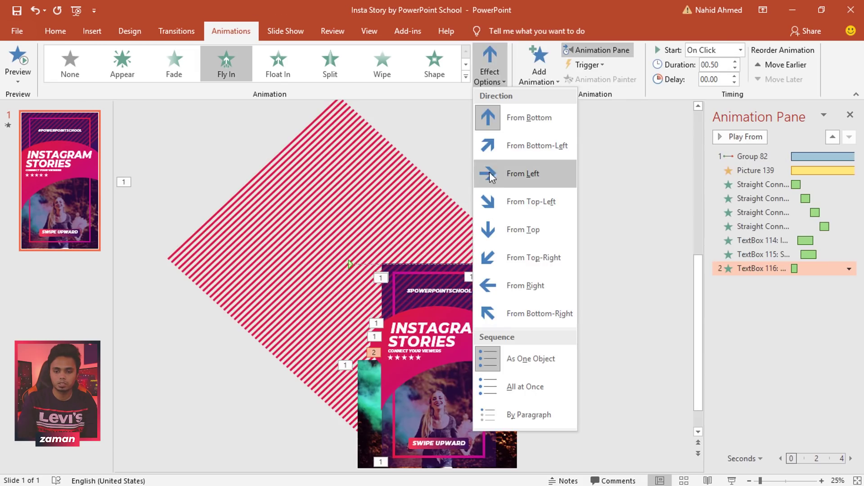
left_click(498, 183)
left_click(739, 50)
left_click(730, 72)
left_click(735, 62)
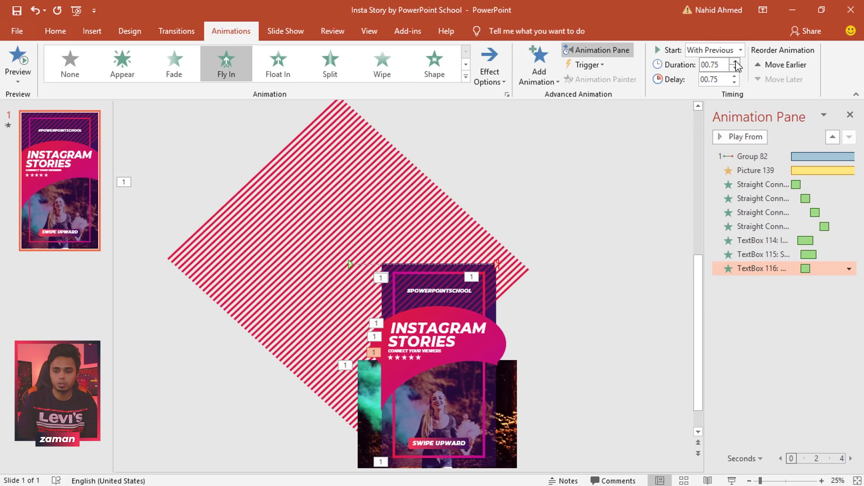
left_click(734, 76)
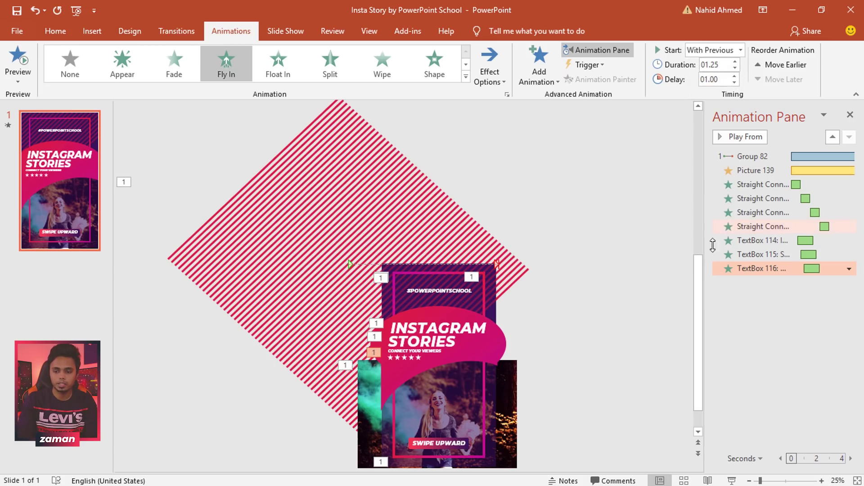
- Set a 1.25 s smooth end on the tagline fly-in, then select the #POWERPOINTSCHOOL box
left_click(849, 269)
left_click(809, 326)
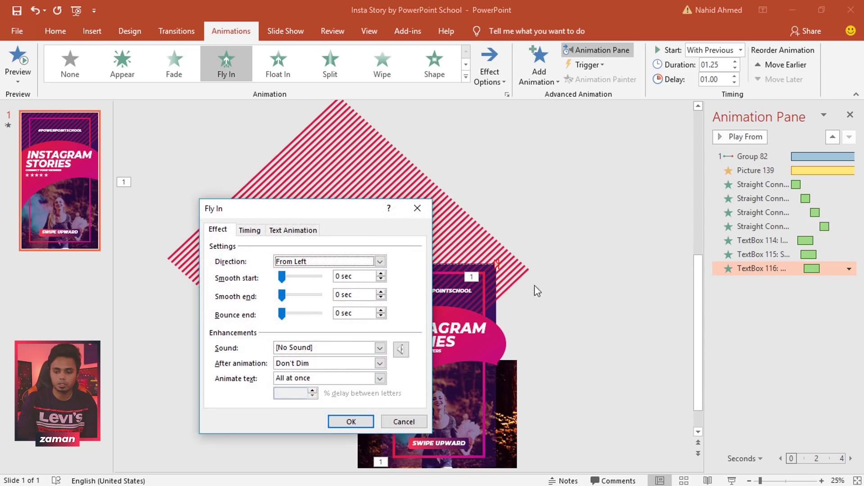
left_click_drag(283, 297, 320, 310)
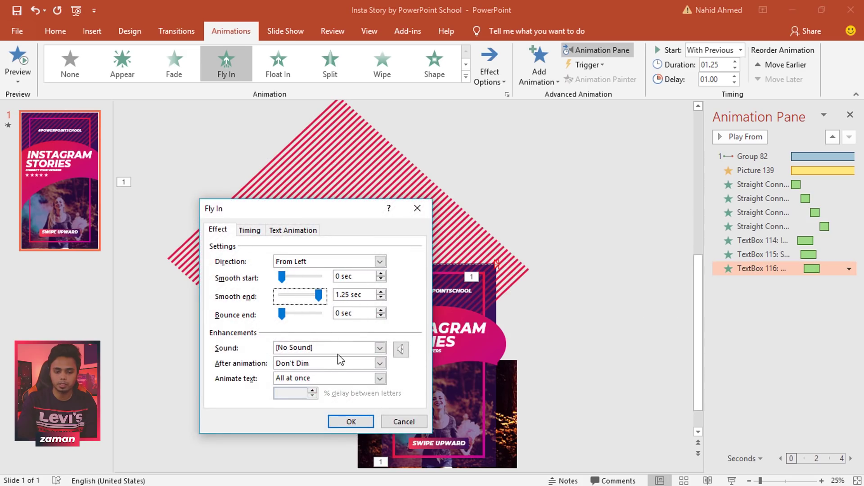
left_click(352, 420)
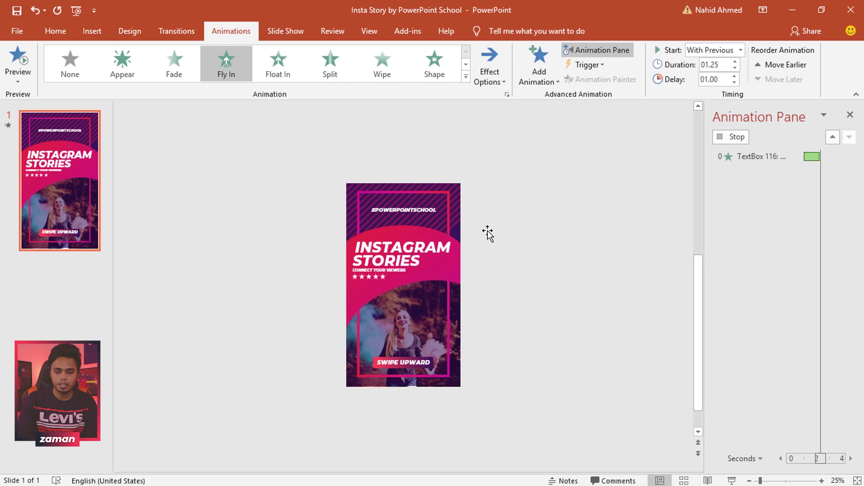
left_click(468, 292)
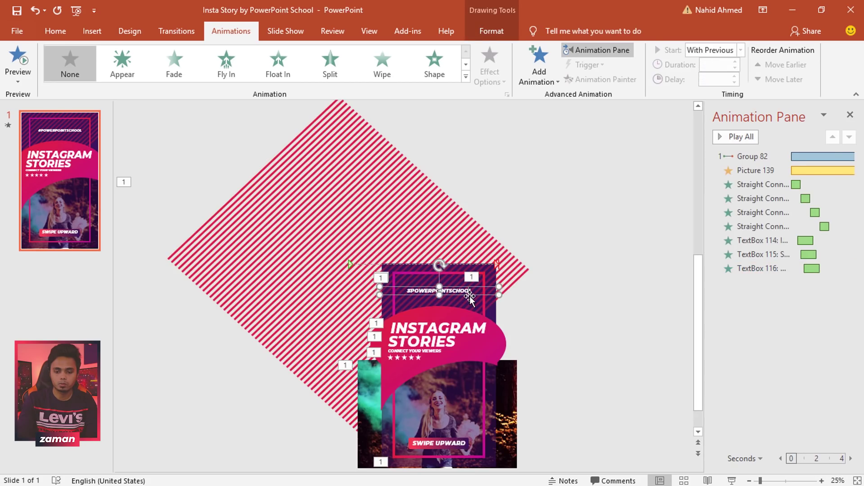
- Give the #POWERPOINTSCHOOL text a Zoom entrance starting With Previous, and retype its delay
left_click(539, 82)
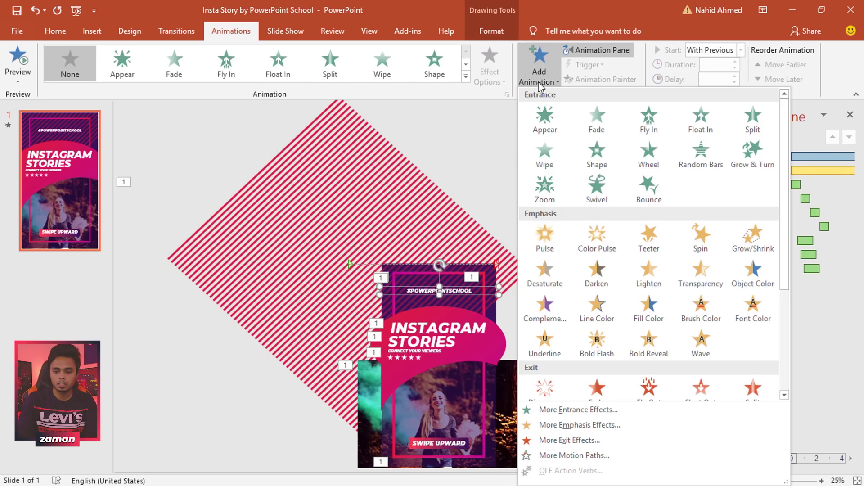
left_click(557, 195)
left_click(738, 50)
left_click(733, 74)
double_click(721, 80)
type("1")
key("Return")
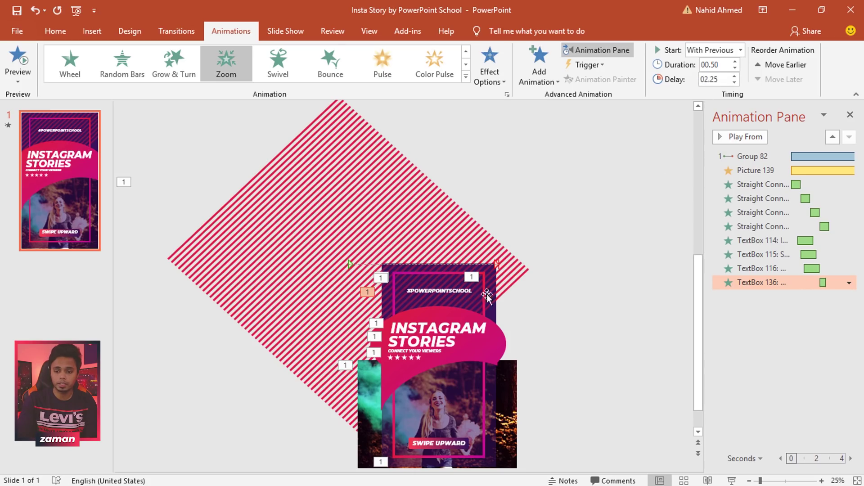
- Zoom in the first and second stars With Previous, delayed 2.50 s and 2.75 s
left_click(391, 360)
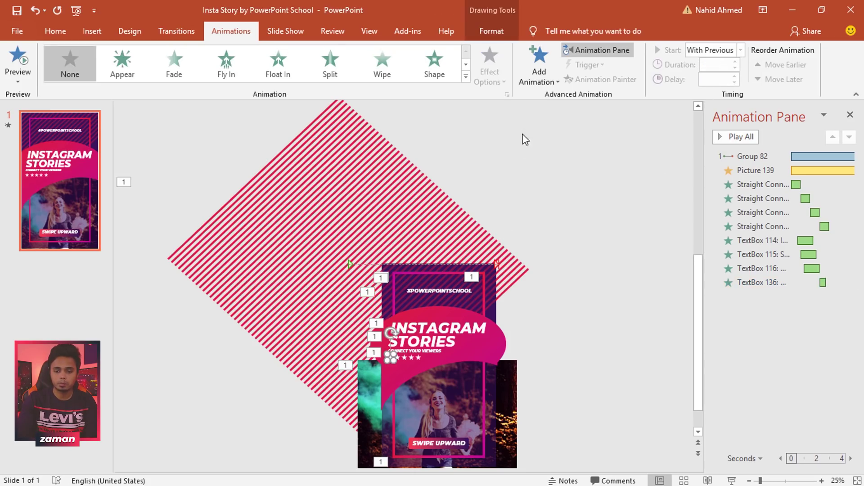
left_click(543, 77)
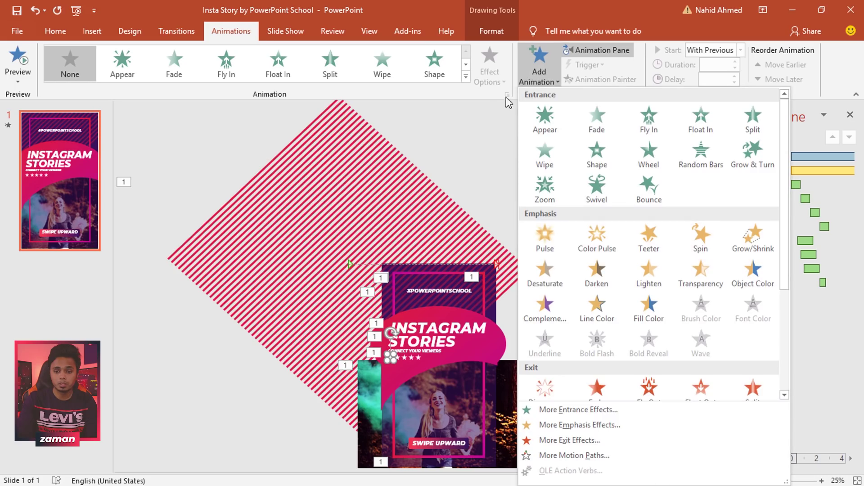
left_click(542, 183)
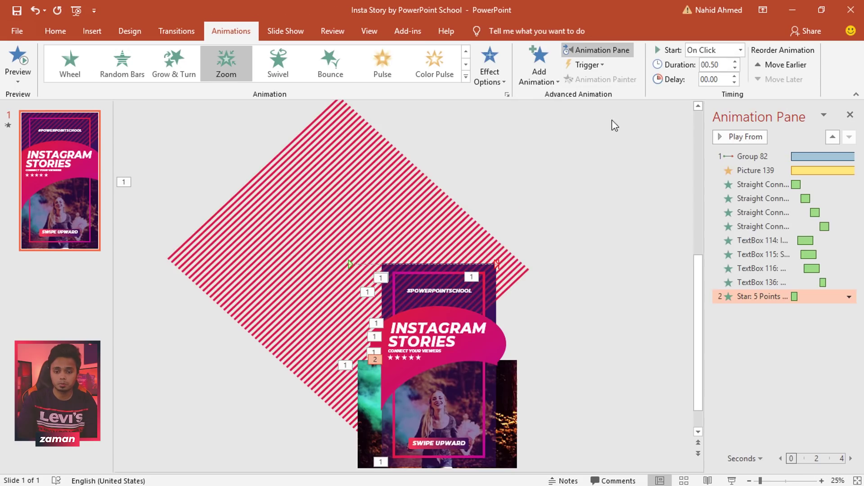
left_click(732, 51)
left_click(733, 79)
left_click(735, 76)
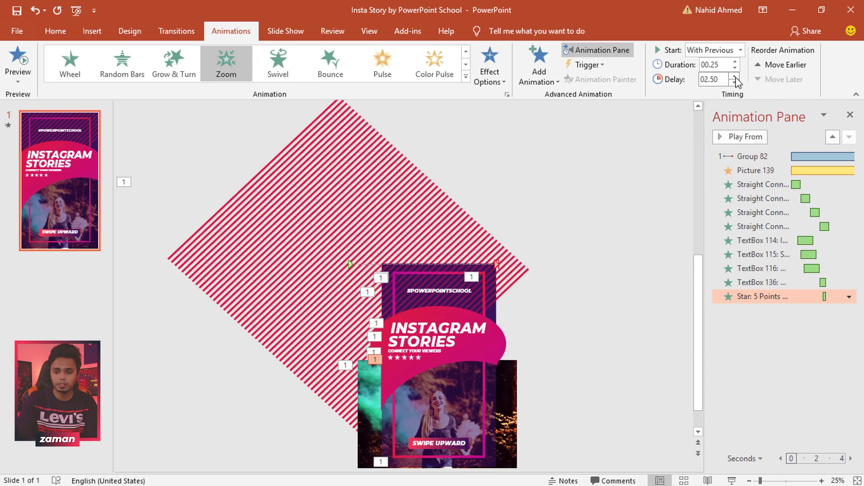
left_click(399, 359)
left_click(539, 76)
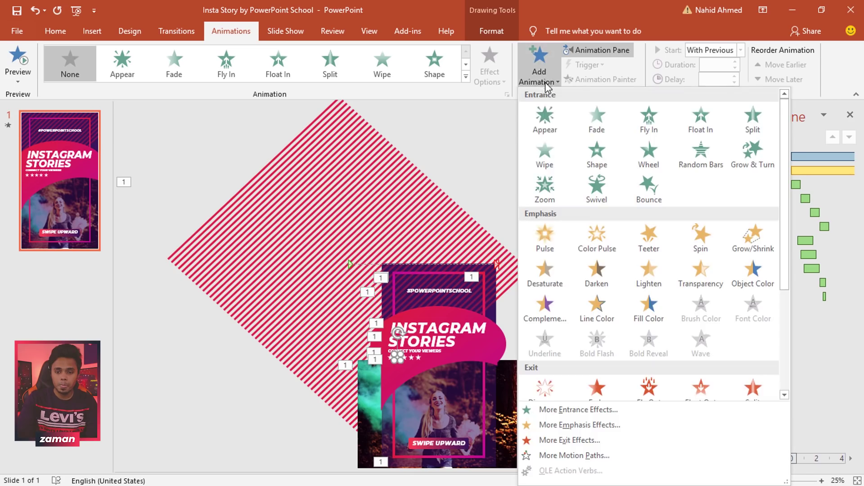
left_click(554, 188)
left_click(740, 51)
left_click(733, 79)
left_click(735, 68)
left_click(735, 76)
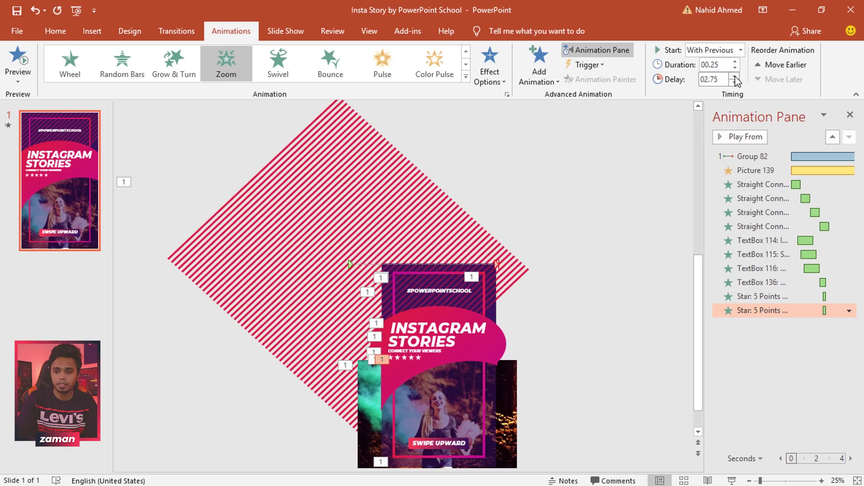
- Zoom in the third and fourth stars With Previous, stepping the delay up to 3 s
left_click(406, 357)
left_click(542, 77)
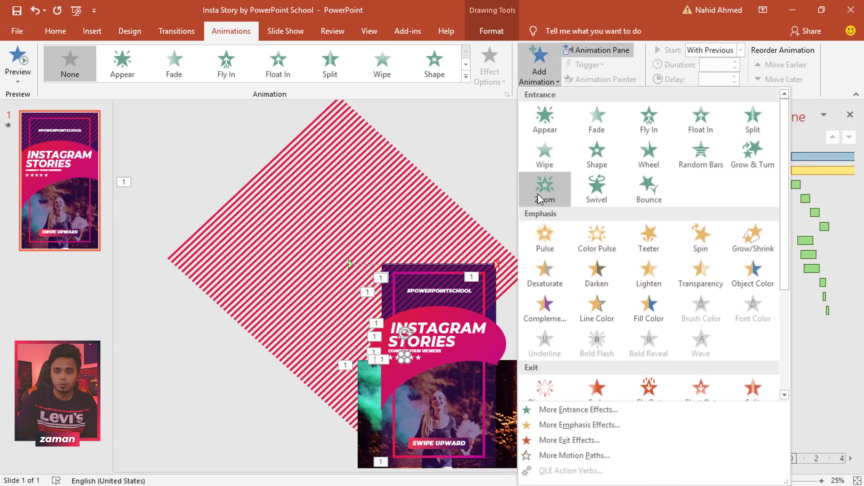
left_click(545, 191)
left_click(740, 50)
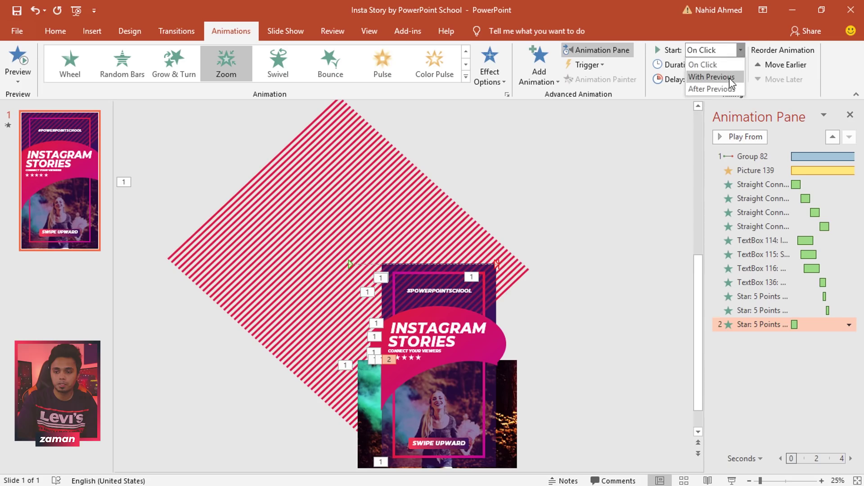
left_click(711, 77)
left_click(735, 76)
left_click(598, 159)
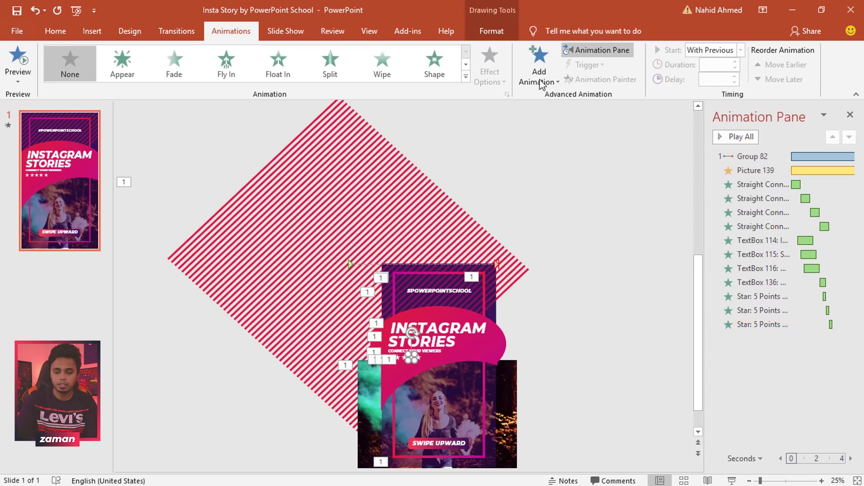
left_click(542, 81)
left_click(541, 190)
left_click(740, 50)
left_click(724, 77)
left_click(735, 76)
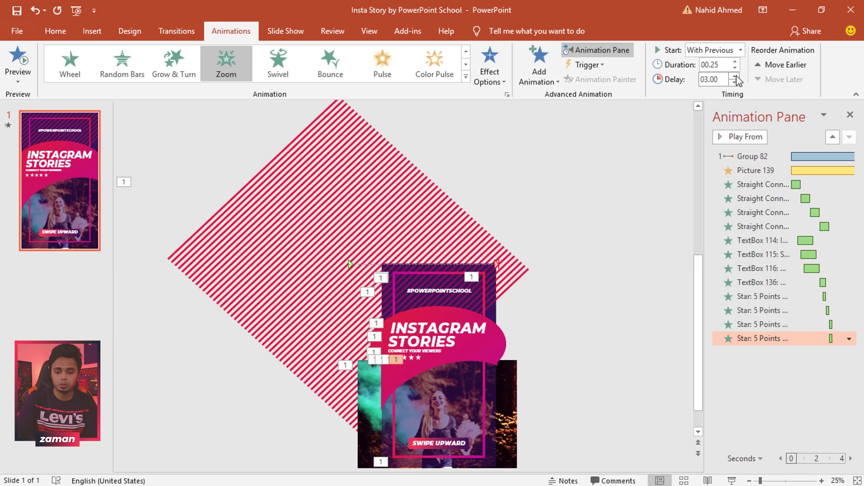
- Zoom in the fifth star With Previous, lasting 0.25 s after a 3.5 s delay
left_click(418, 358)
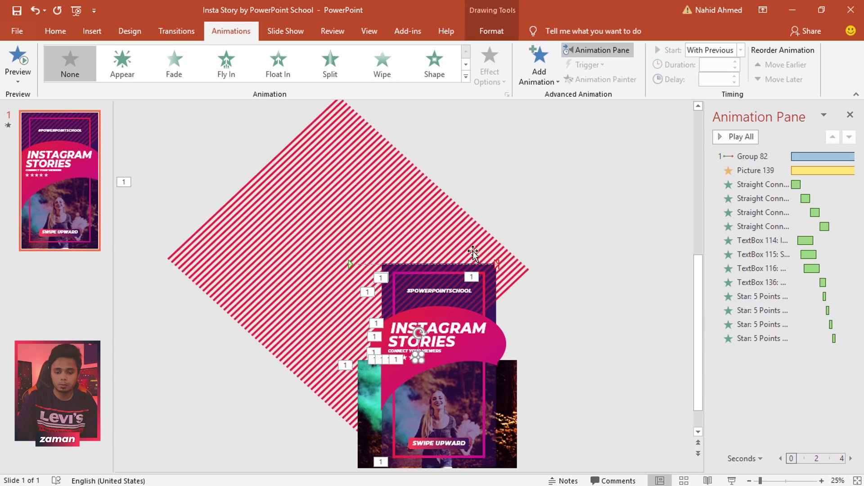
left_click(542, 82)
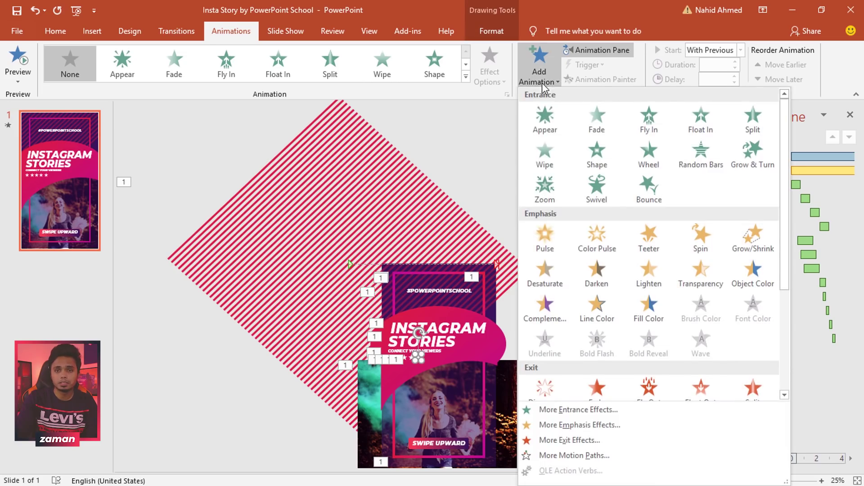
left_click(542, 197)
left_click(741, 51)
left_click(729, 76)
left_click(735, 67)
left_click(716, 79)
type("3.5")
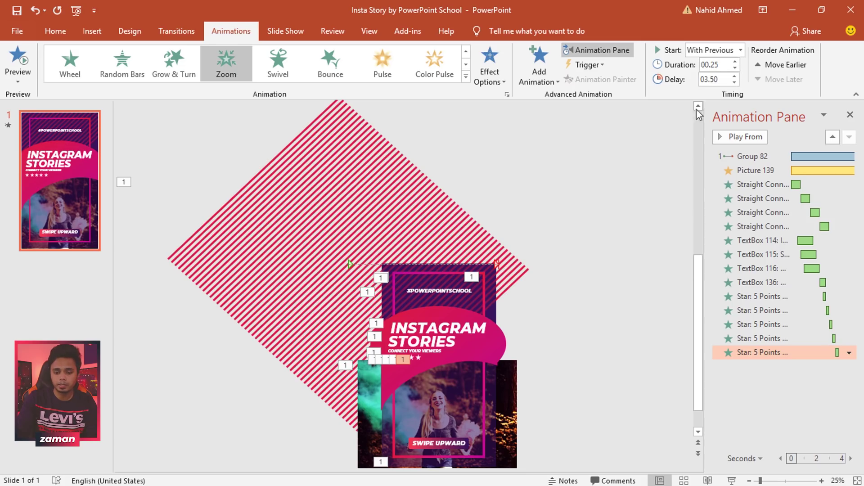
left_click(468, 442)
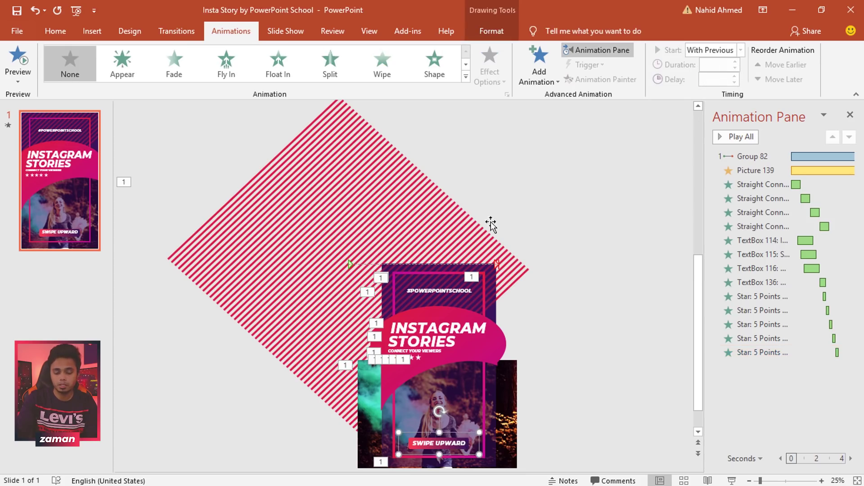
- Give the SWIPE UPWARD group a Zoom entrance With Previous with a 2.75 s delay
left_click(538, 81)
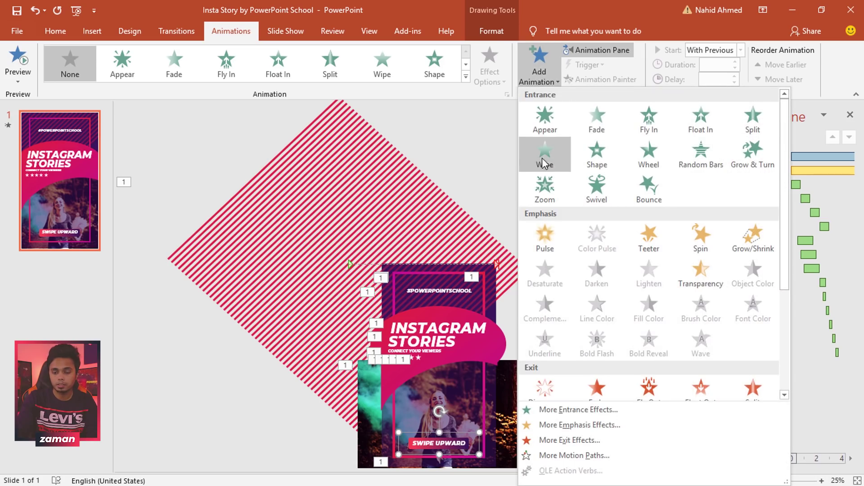
left_click(558, 190)
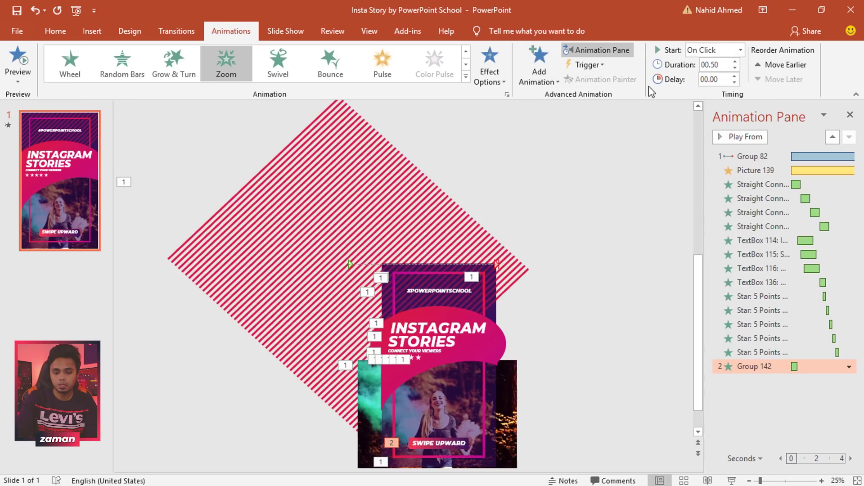
left_click(740, 52)
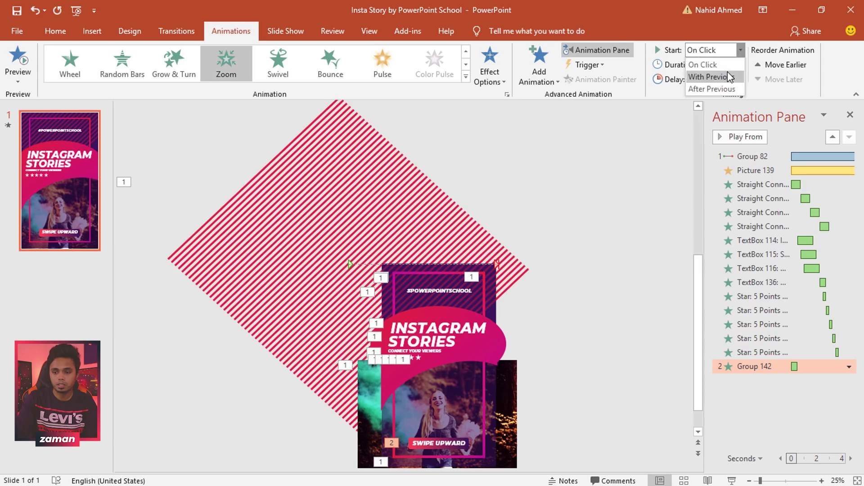
left_click(729, 75)
left_click(720, 79)
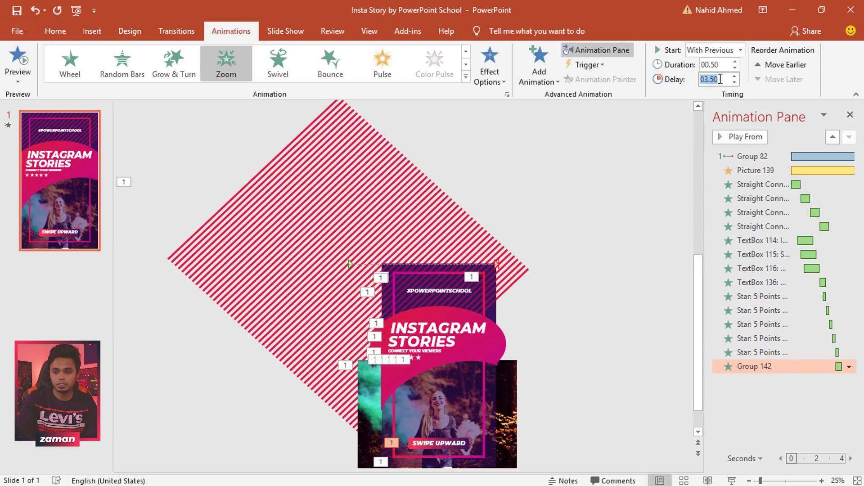
type("2.75")
key("Return")
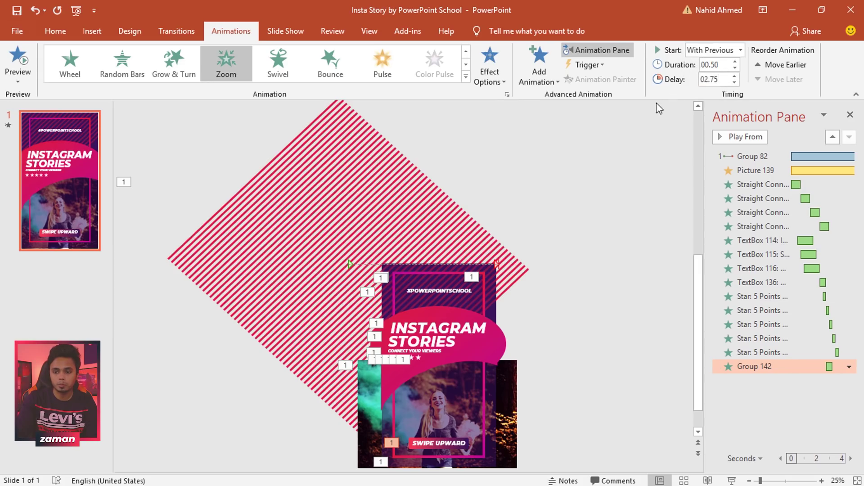
left_click(538, 82)
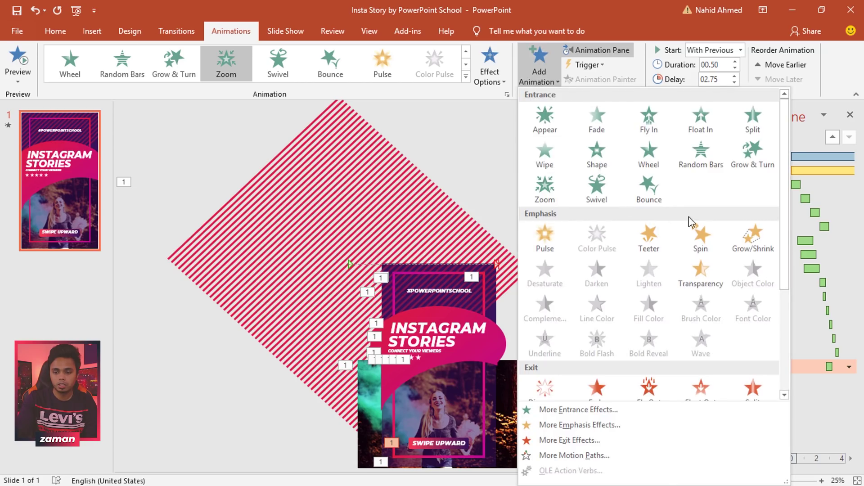
- Add a Teeter emphasis to Group 142, With Previous, 1.25 s duration, 3.75 s delay
left_click(650, 247)
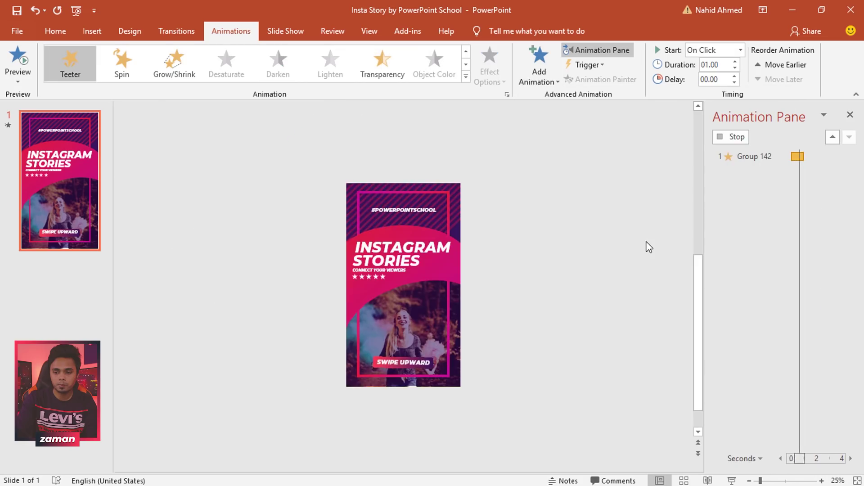
left_click(742, 51)
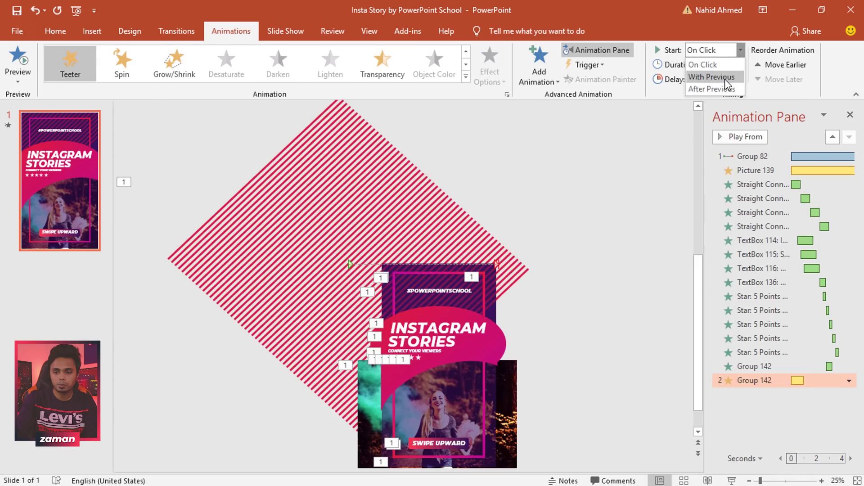
left_click(724, 77)
left_click(735, 62)
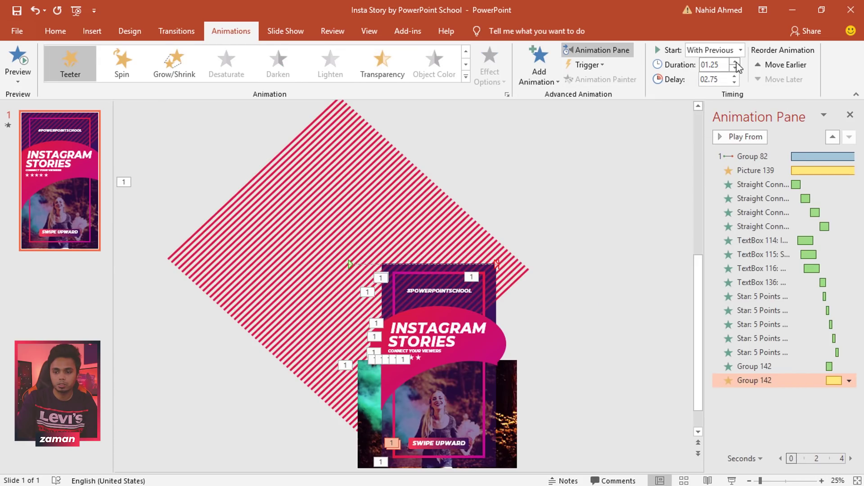
double_click(716, 79)
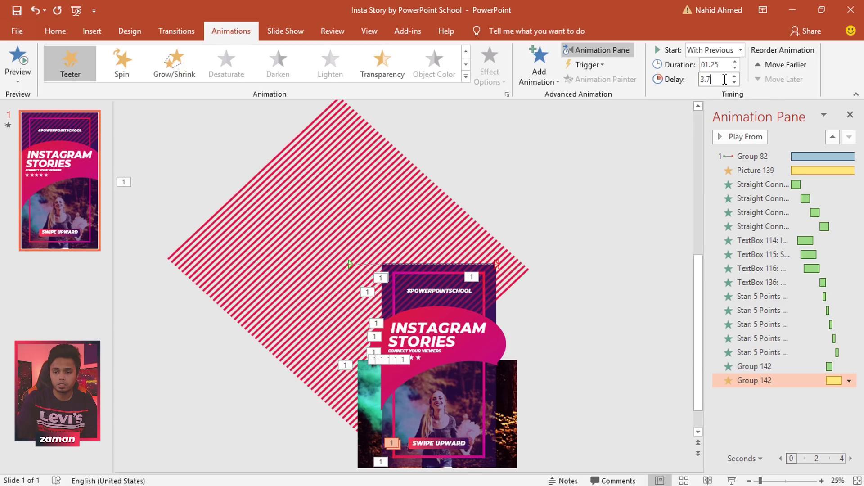
type("03.75")
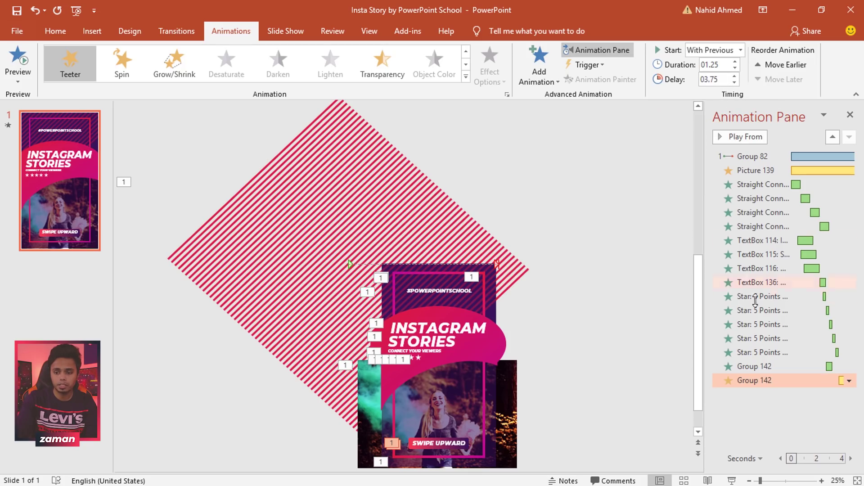
- Set the teeter to repeat 4 times in its Timing settings
left_click(849, 382)
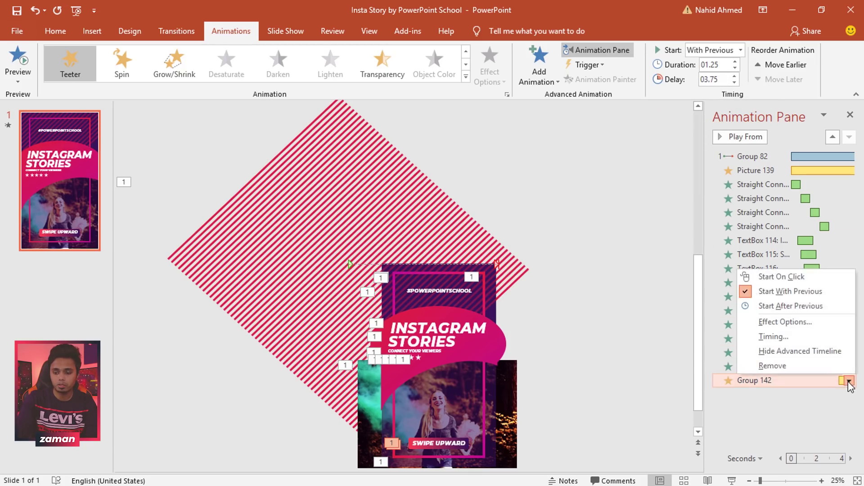
left_click(785, 320)
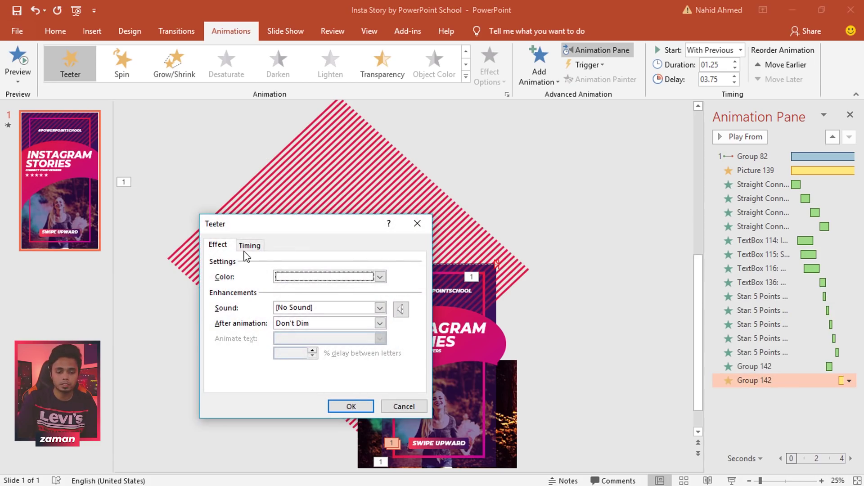
left_click(250, 246)
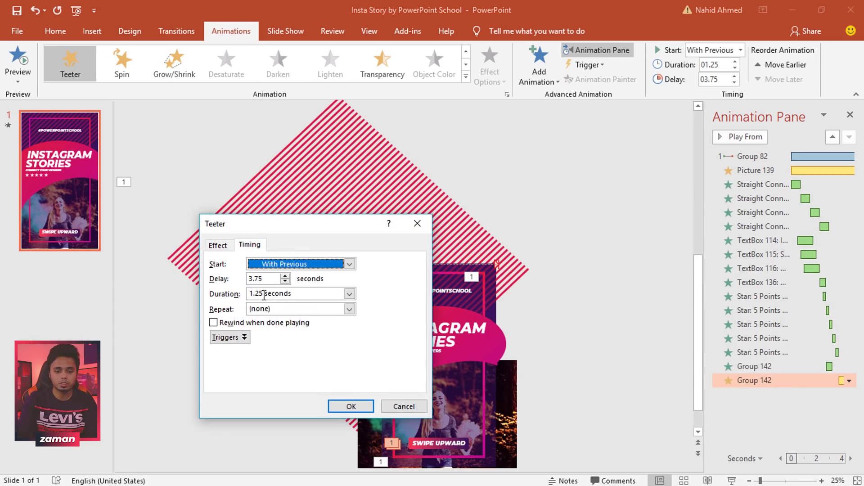
left_click(349, 310)
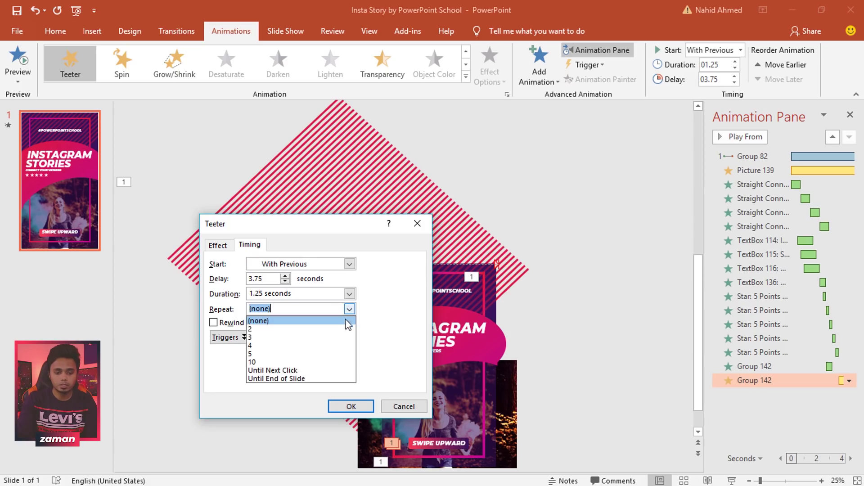
left_click(344, 345)
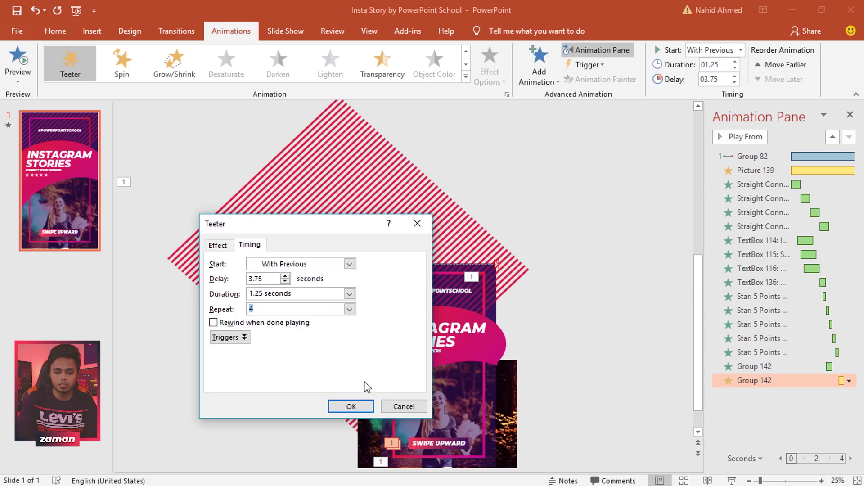
left_click(361, 407)
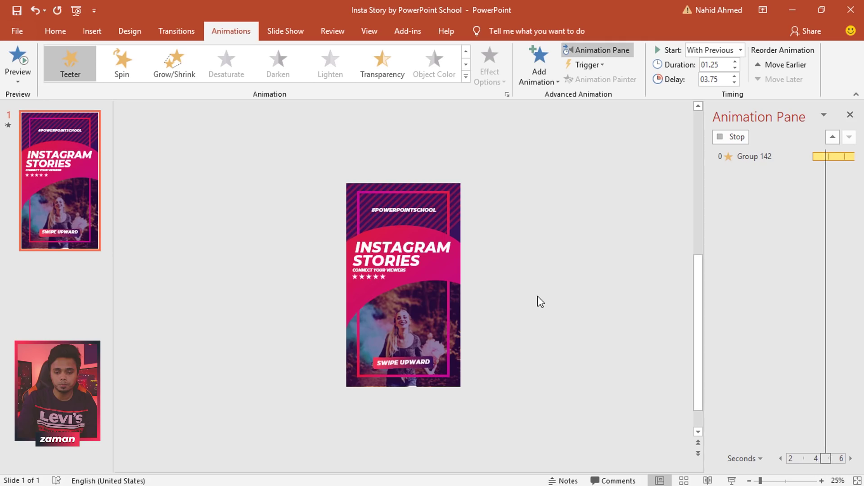
left_click(587, 261)
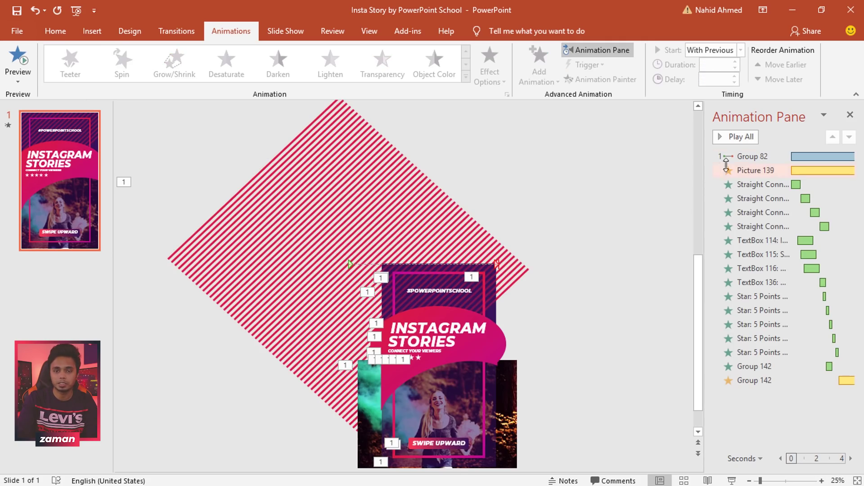
left_click(737, 156)
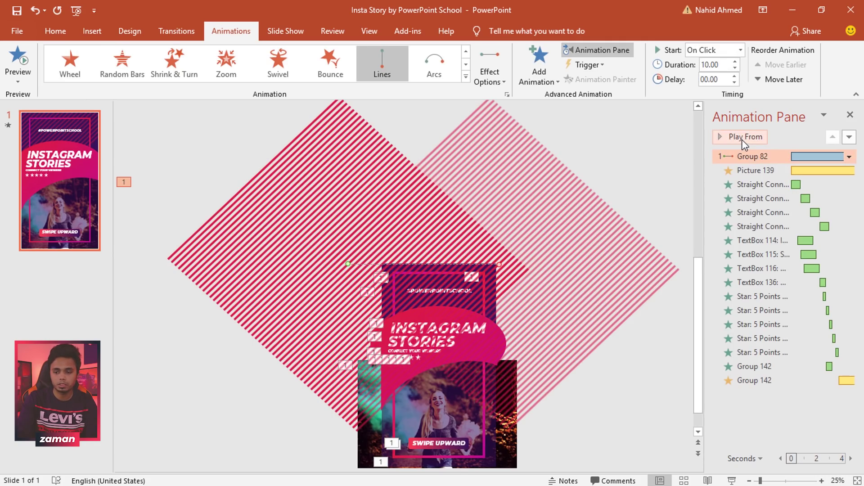
left_click(742, 137)
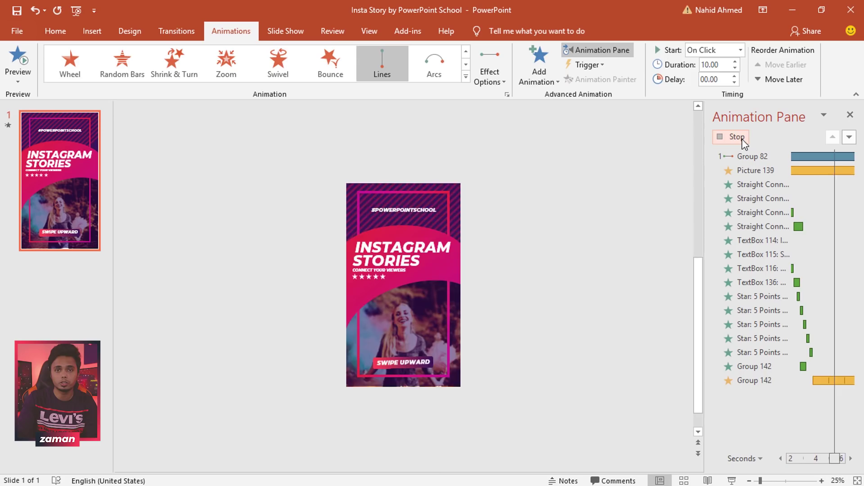
left_click(650, 182)
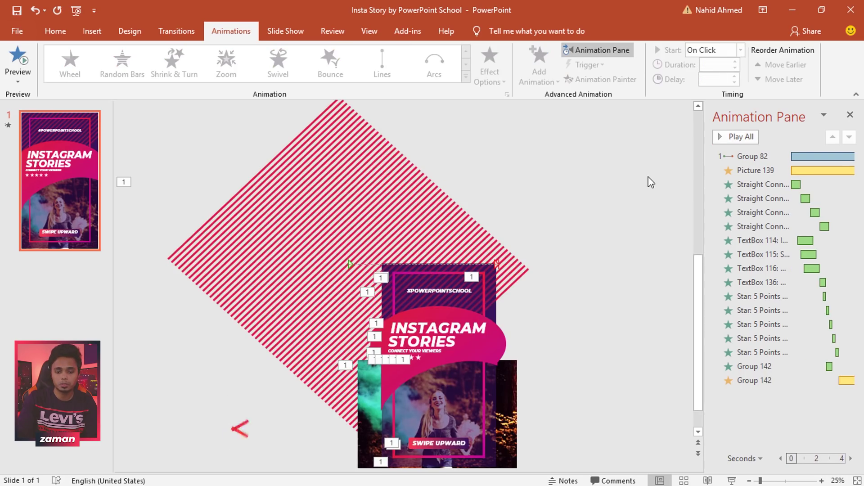
left_click(517, 272)
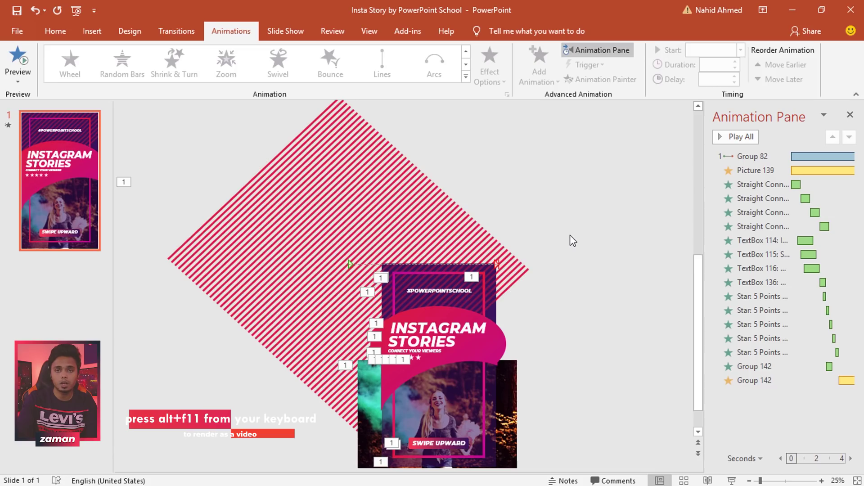
- Insert a VBA module, paste the PowerPointVideo export code from Notepad, and close the editor
key("alt+F11")
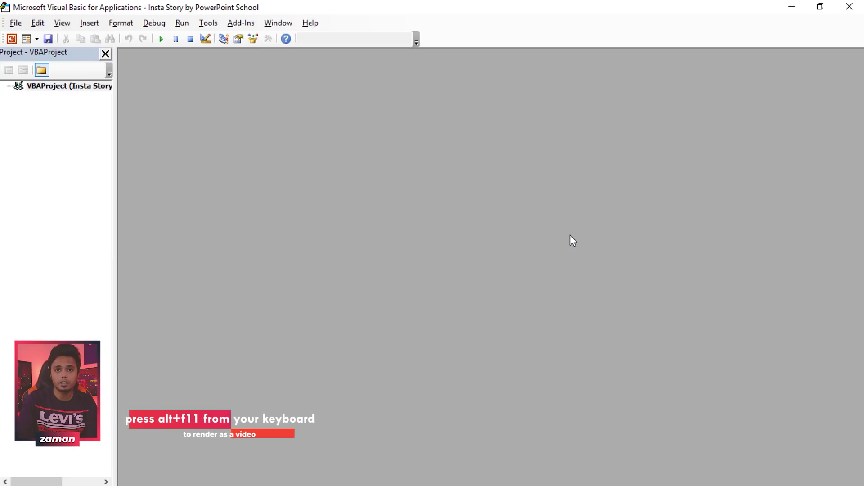
left_click(89, 22)
left_click(104, 65)
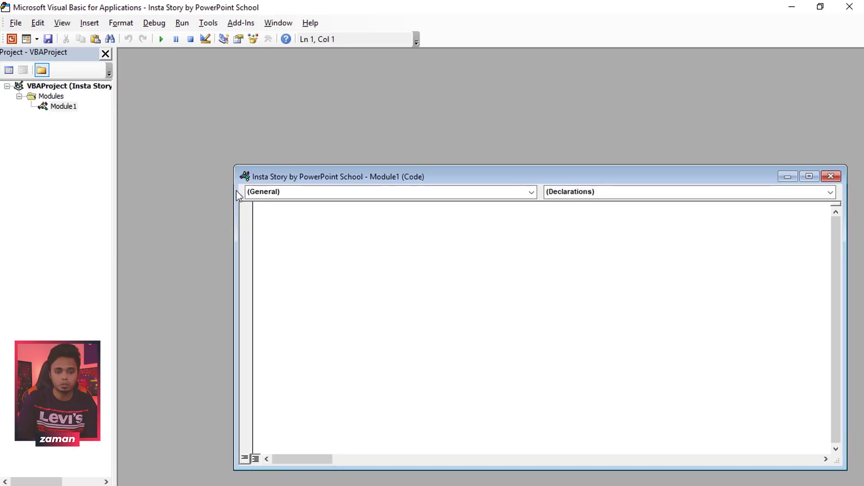
key("alt+Tab")
key("ctrl+a")
key("ctrl+c")
key("alt+Tab")
key("ctrl+v")
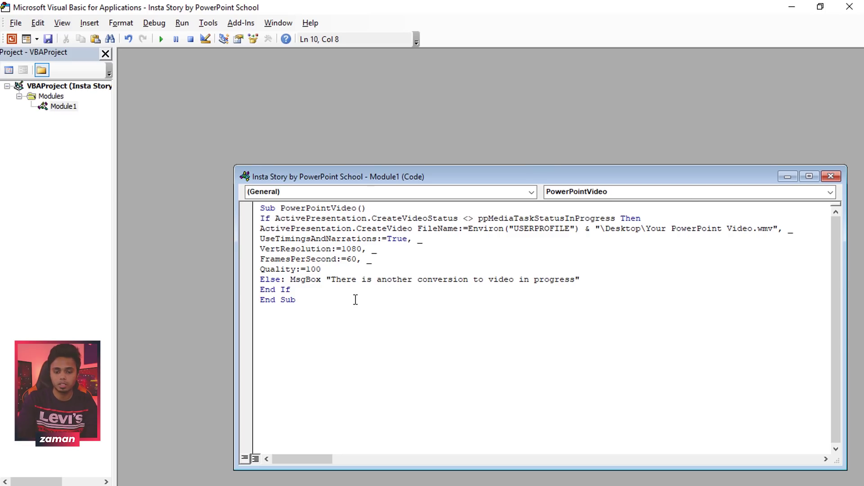
left_click(831, 176)
left_click(849, 6)
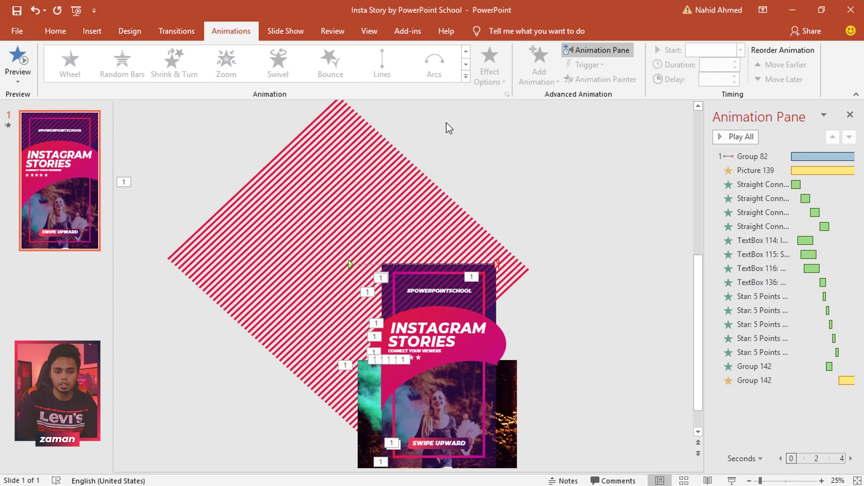
- Run the PowerPointVideo macro from View > Macros to export the video
left_click(368, 31)
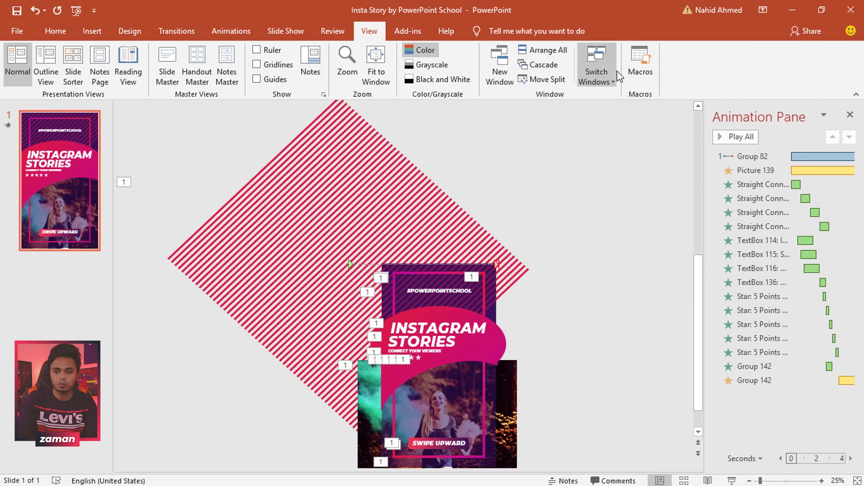
left_click(637, 68)
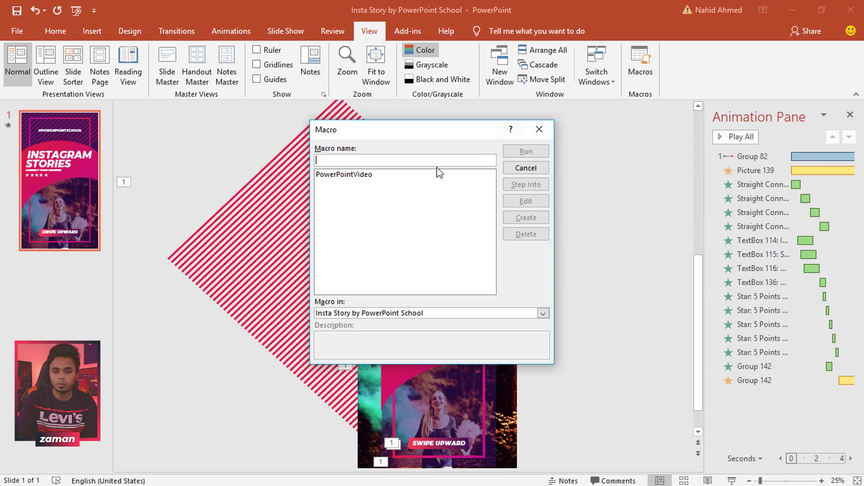
left_click(402, 176)
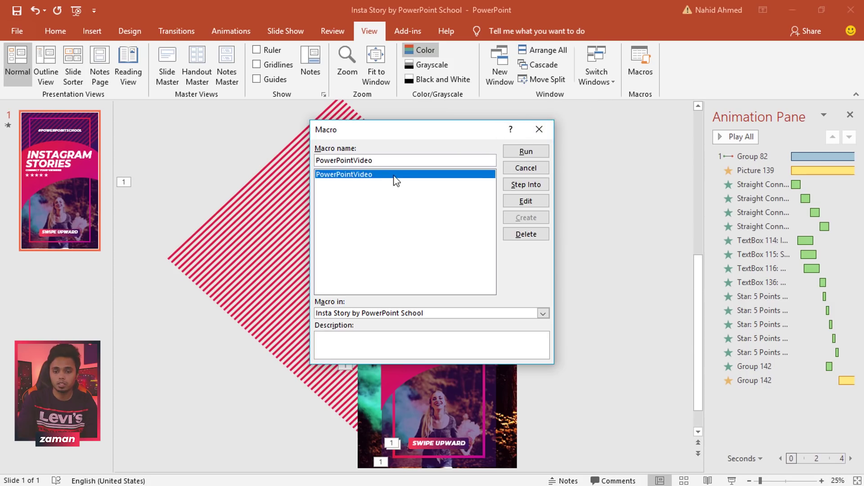
left_click(525, 153)
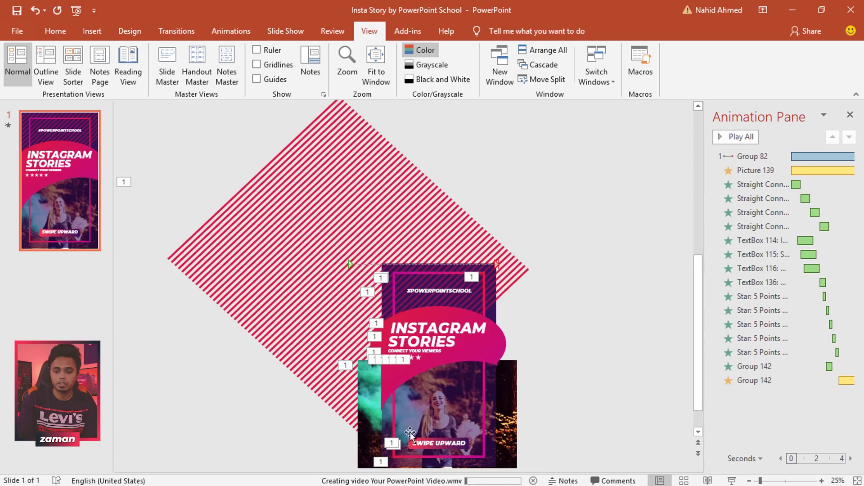